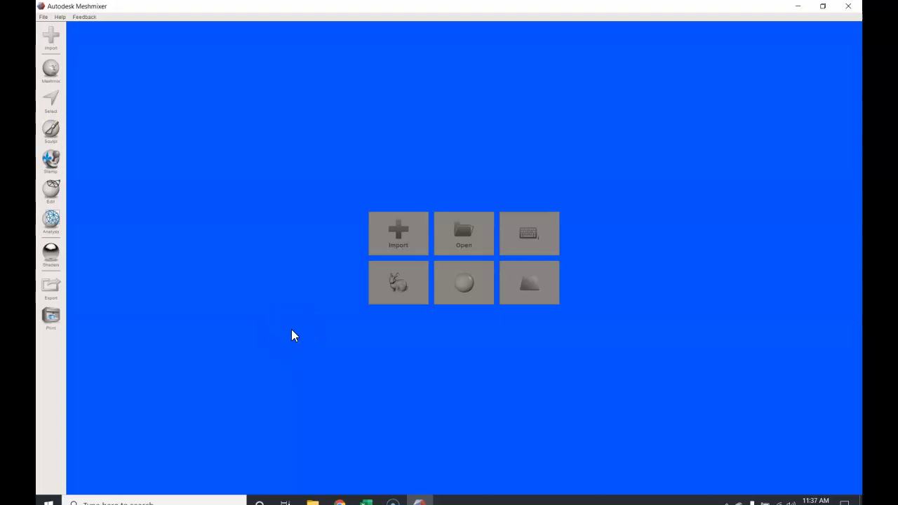
Step: Set the viewport background colour to bright blue from the basic colours
key("space")
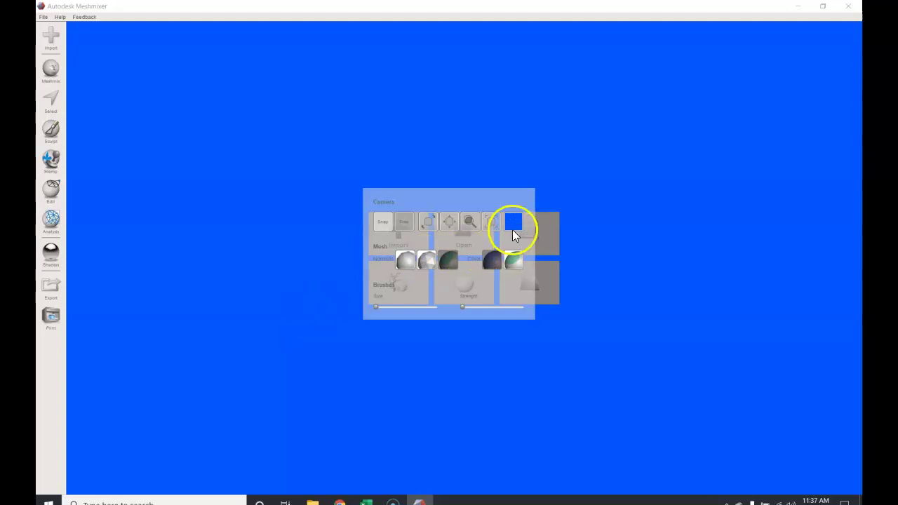
left_click(380, 225)
left_click(514, 224)
left_click(401, 242)
left_click(316, 208)
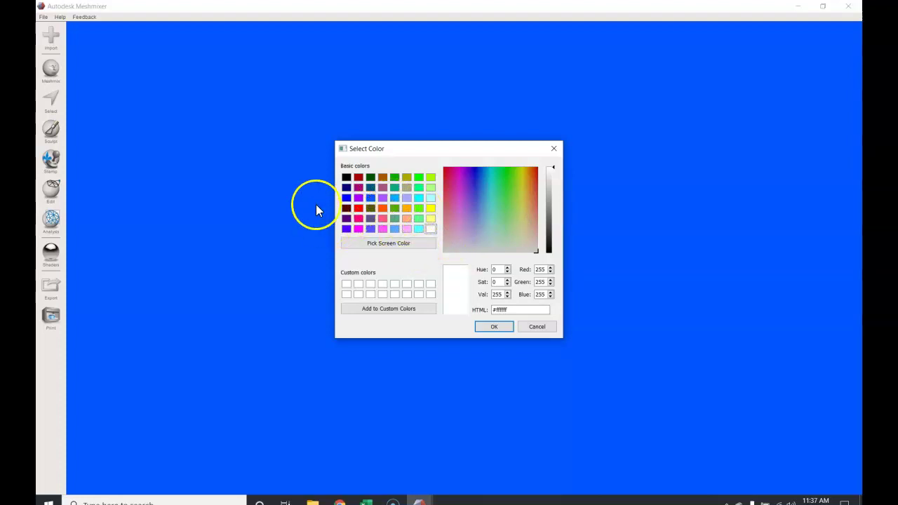
left_click(371, 196)
left_click(494, 328)
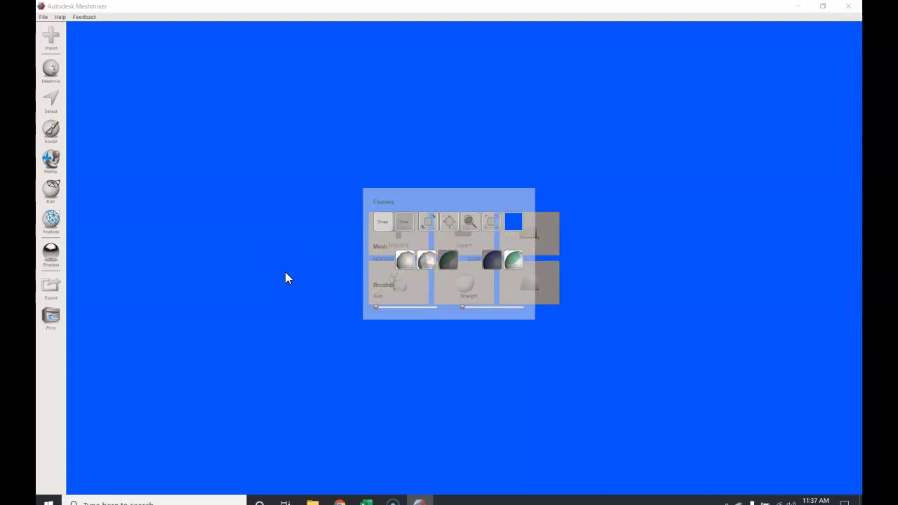
key("space")
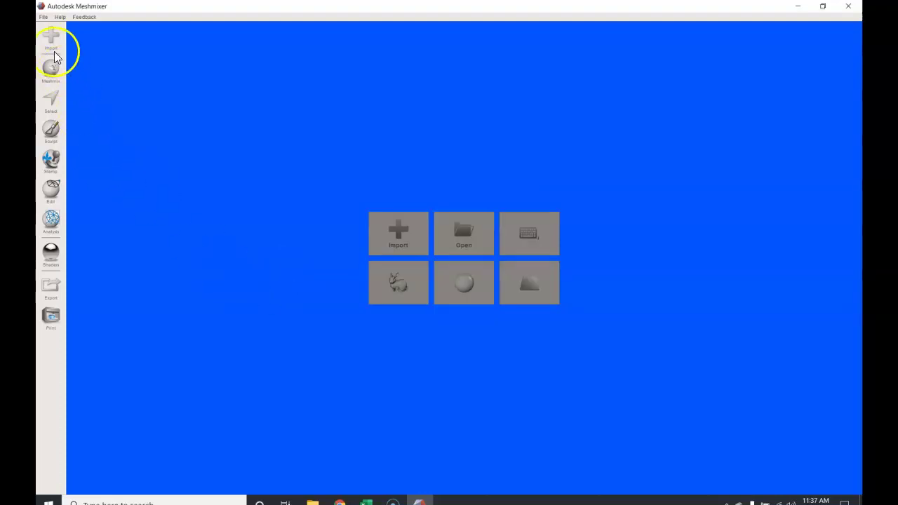
Step: Review the General, File, Dialogs and Printers preferences and close them
left_click(43, 19)
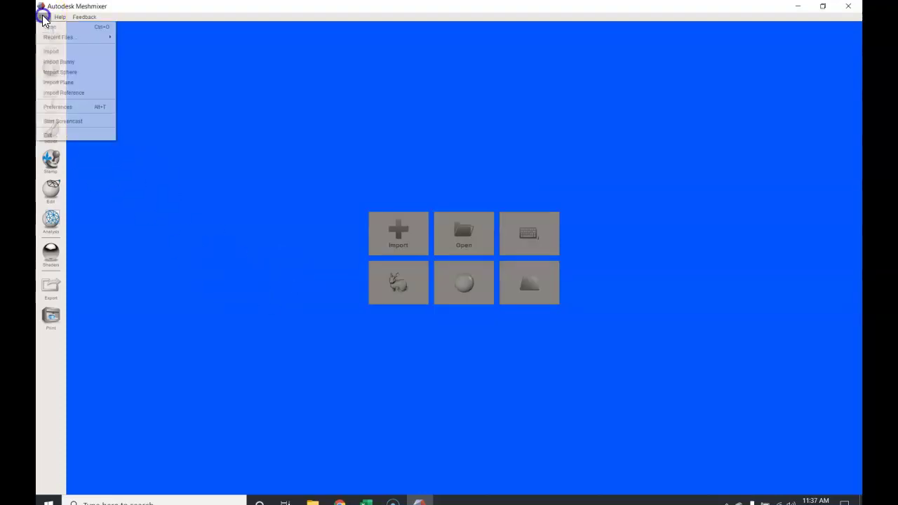
left_click(58, 106)
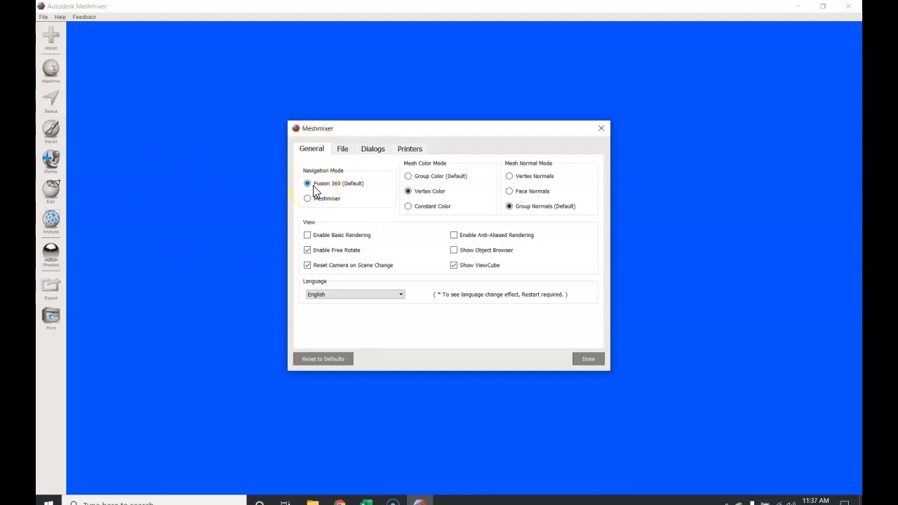
left_click(316, 204)
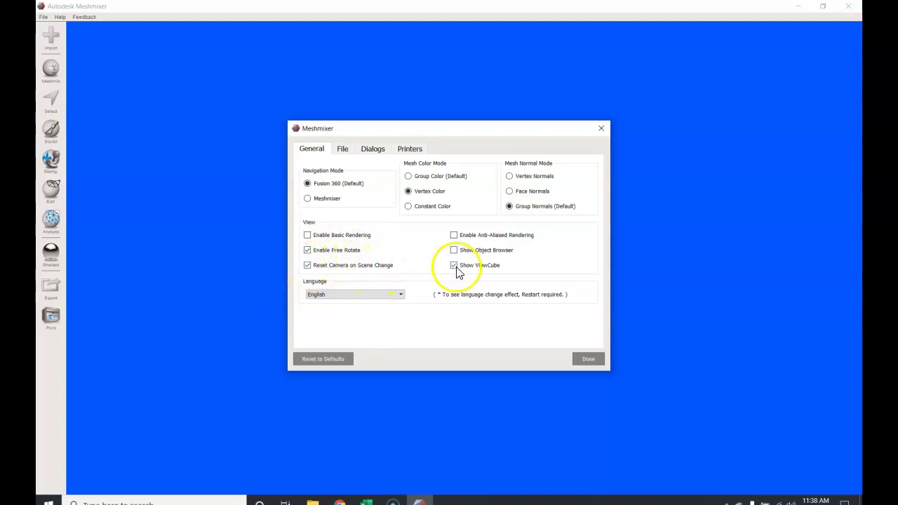
left_click(343, 151)
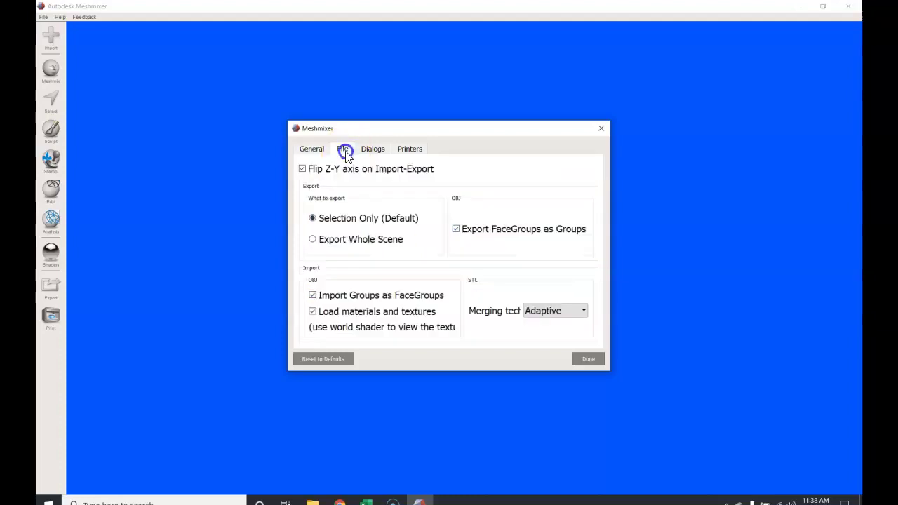
left_click(302, 170)
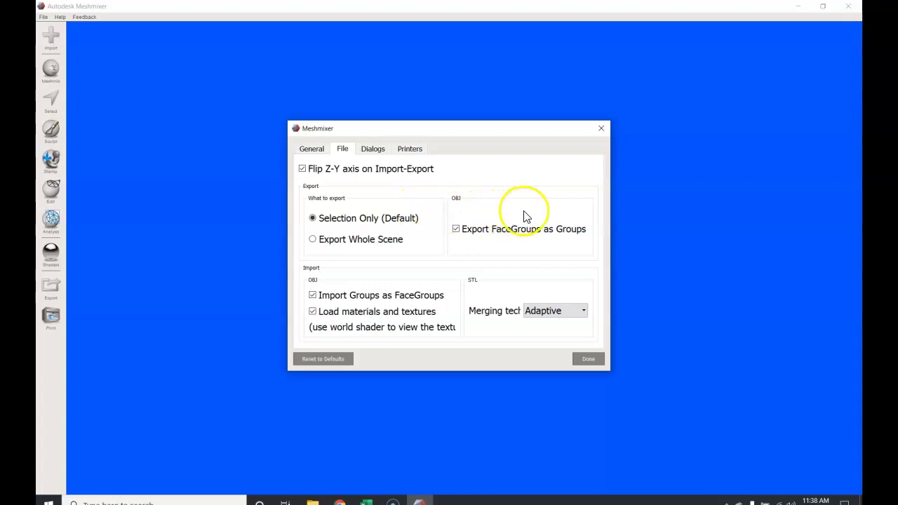
left_click(374, 150)
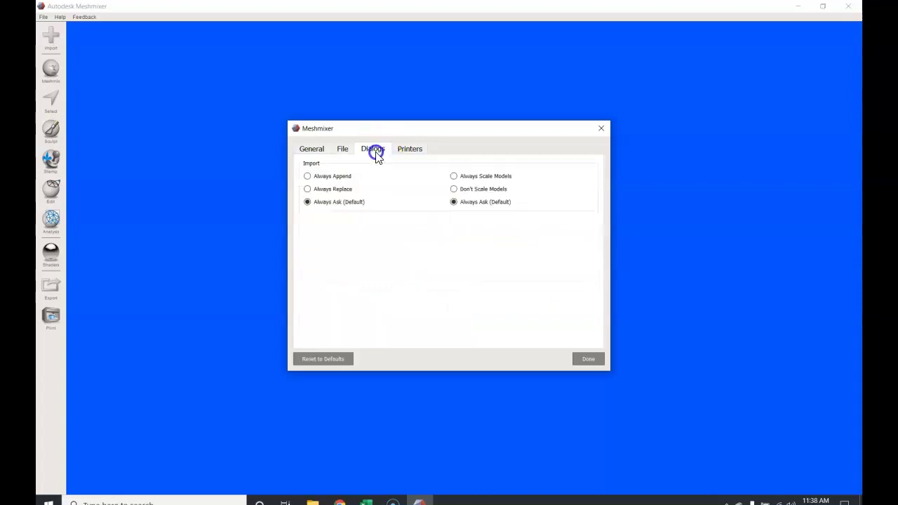
left_click(413, 149)
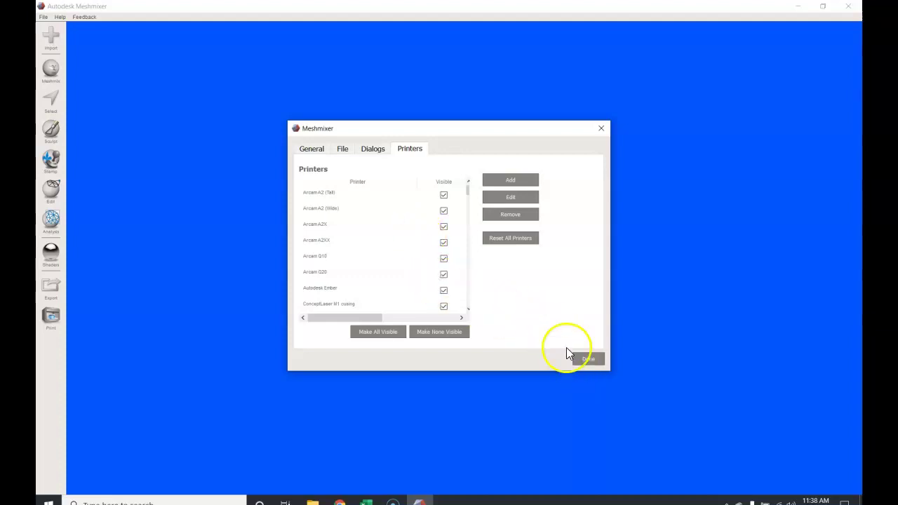
left_click(576, 359)
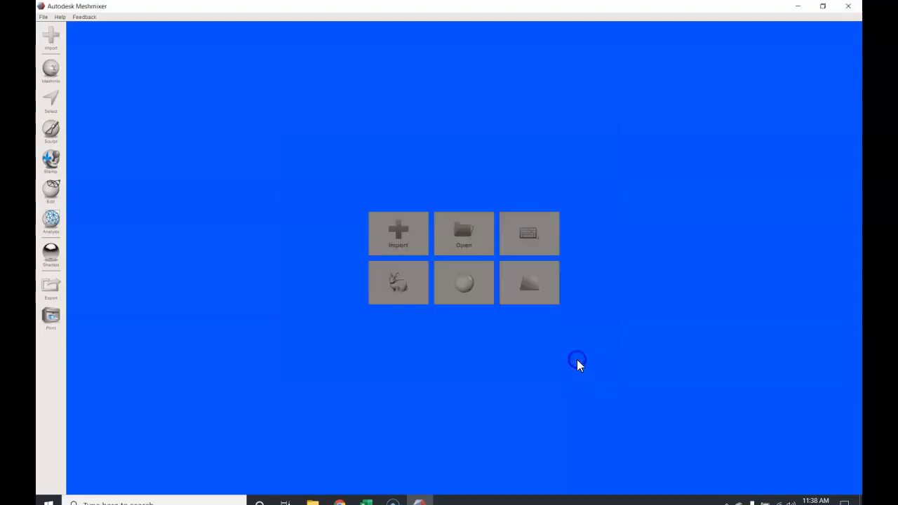
Step: Import the mesh file "demo TT" from the Desktop
left_click(391, 242)
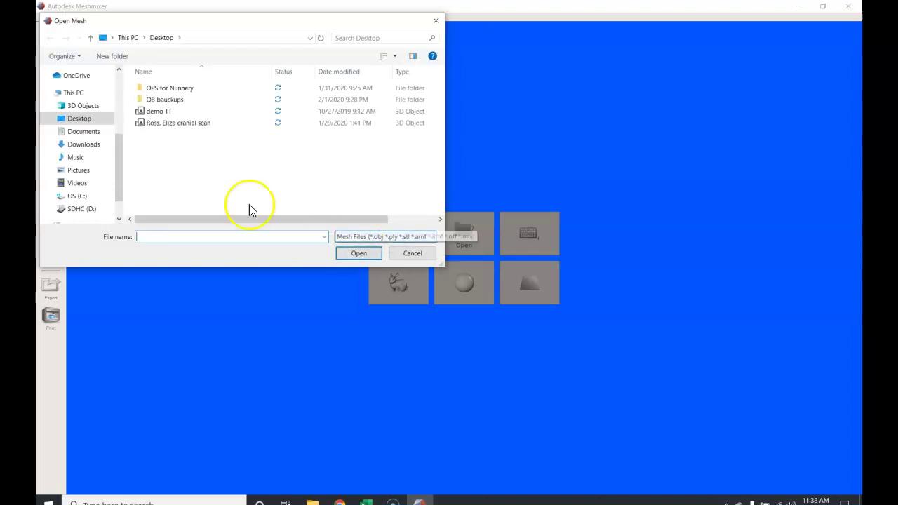
left_click(160, 113)
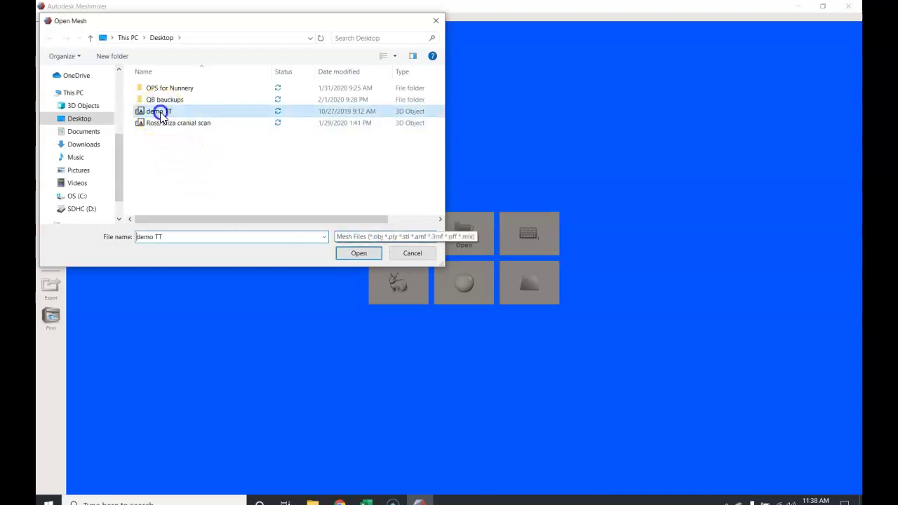
left_click(352, 259)
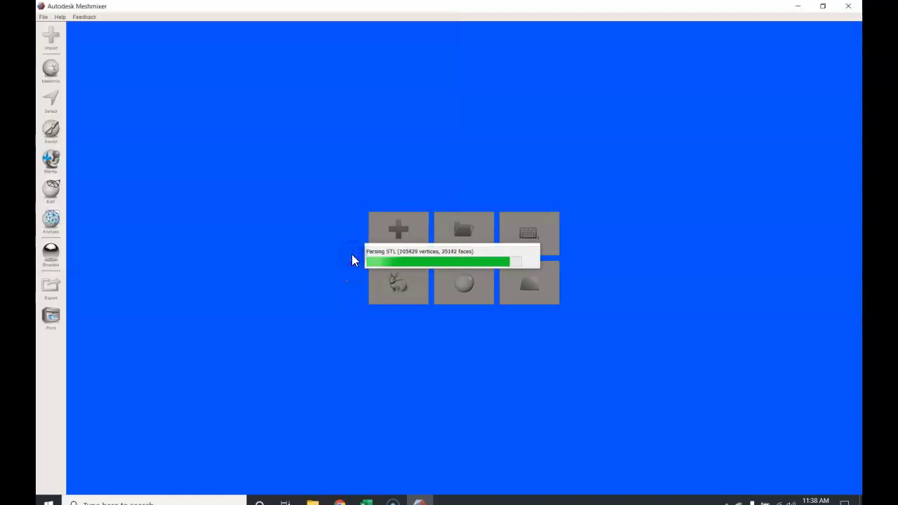
right_click_drag(278, 206, 238, 343)
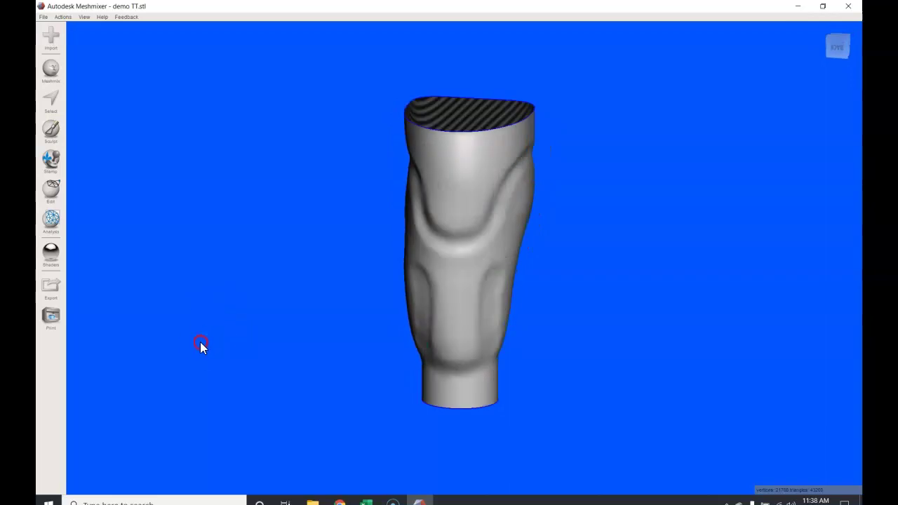
right_click_drag(202, 343, 254, 277)
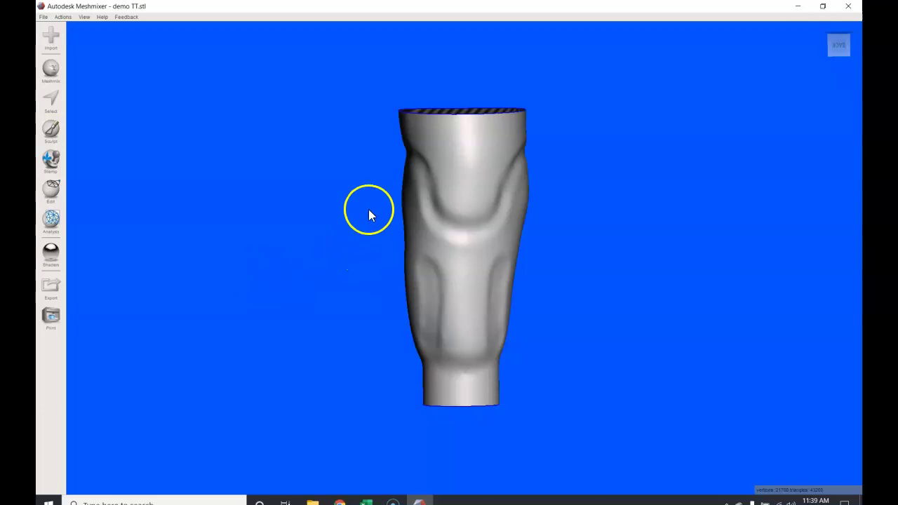
right_click_drag(490, 239, 521, 187)
right_click_drag(201, 366, 475, 346)
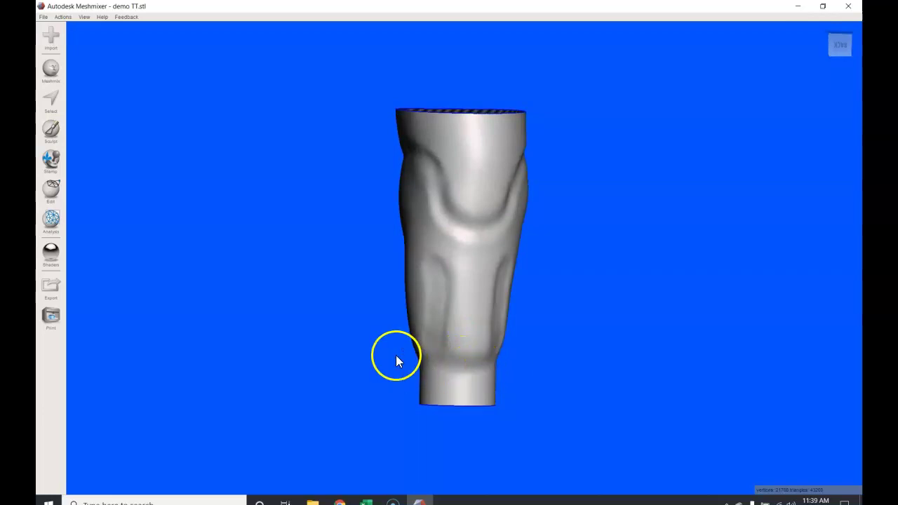
mouse_move(343, 320)
right_mouse_down()
mouse_move(323, 308)
mouse_move(336, 317)
mouse_move(327, 311)
mouse_move(331, 297)
mouse_move(334, 312)
right_mouse_up()
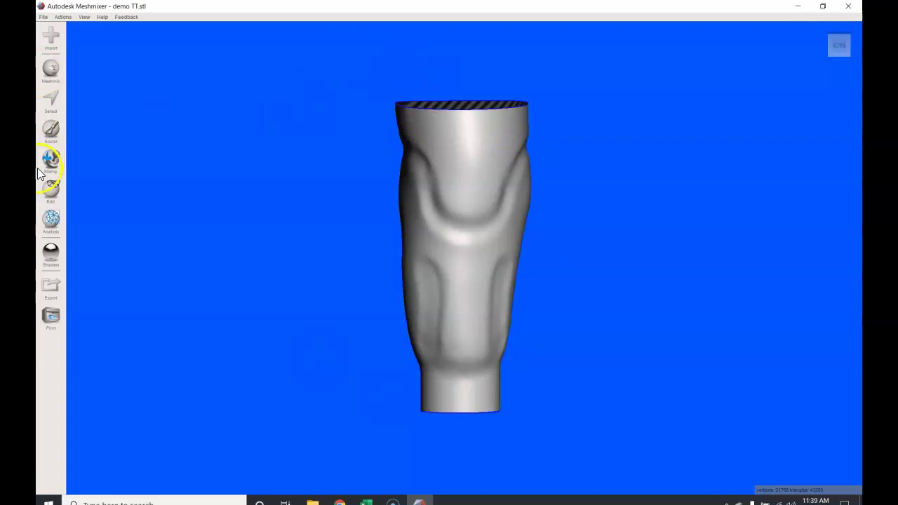
Step: Run the Inspector on the mesh and auto-repair all its holes in Flat Fill mode
left_click(44, 225)
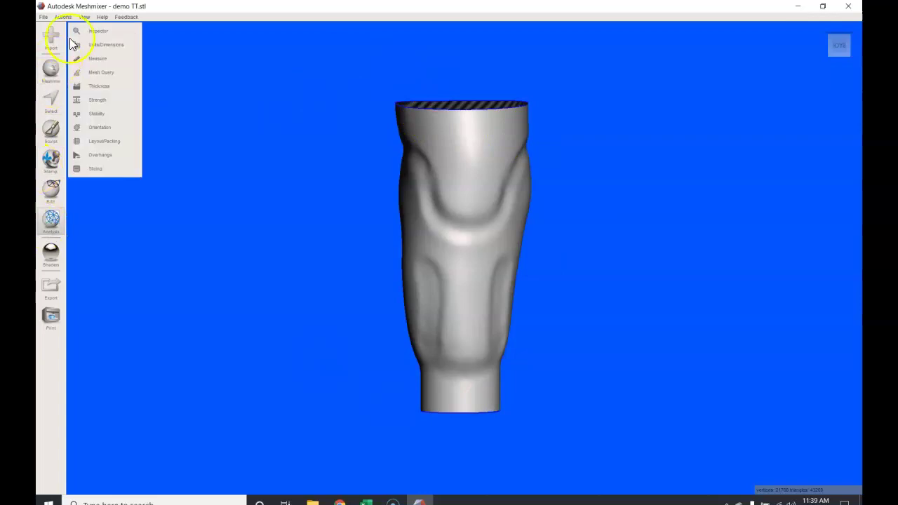
left_click(96, 31)
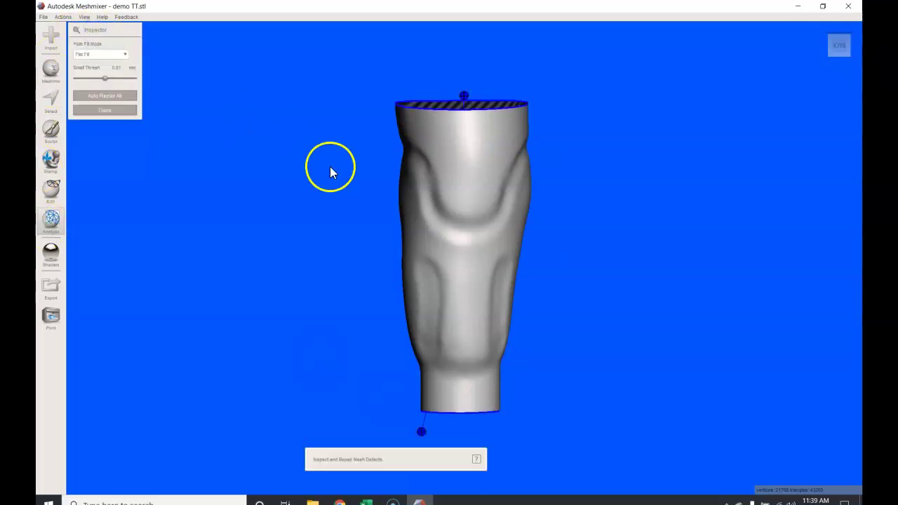
mouse_move(336, 176)
right_mouse_down()
mouse_move(341, 34)
mouse_move(365, 269)
mouse_move(402, 281)
mouse_move(374, 192)
mouse_move(376, 164)
mouse_move(352, 163)
mouse_move(386, 190)
mouse_move(329, 186)
mouse_move(356, 186)
mouse_move(371, 156)
mouse_move(360, 164)
right_mouse_up()
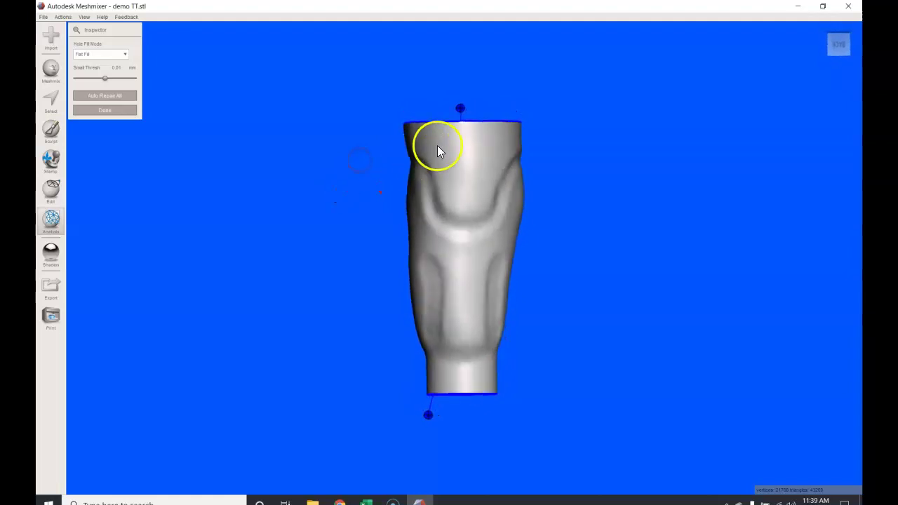
mouse_move(315, 181)
right_mouse_down()
mouse_move(344, 178)
mouse_move(297, 208)
mouse_move(321, 203)
mouse_move(312, 182)
right_mouse_up()
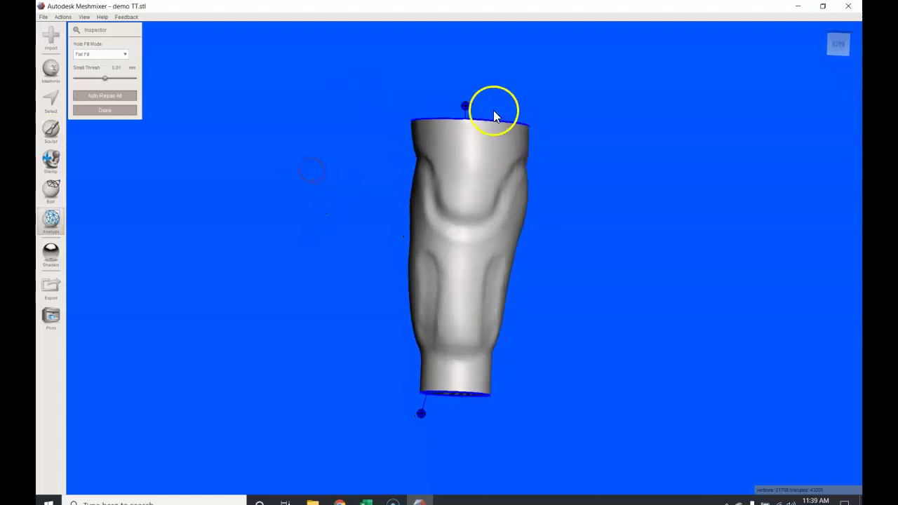
left_click(92, 96)
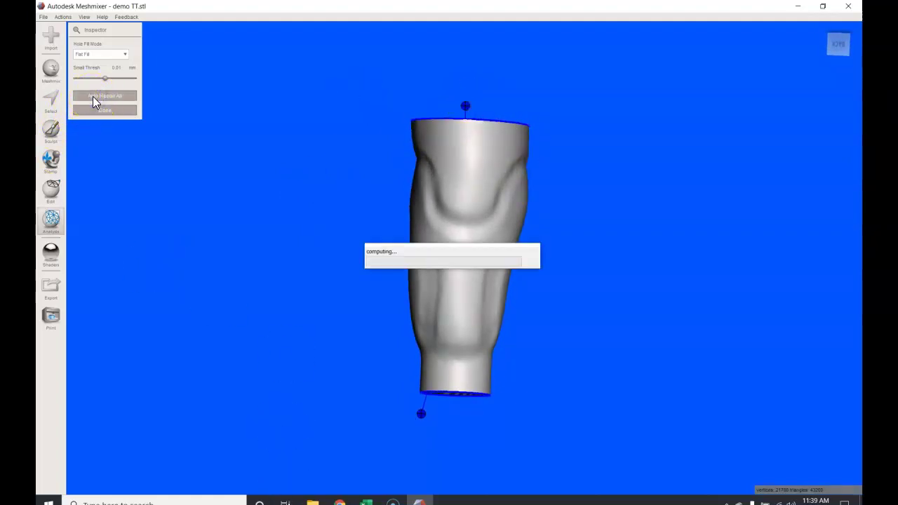
left_click(120, 135)
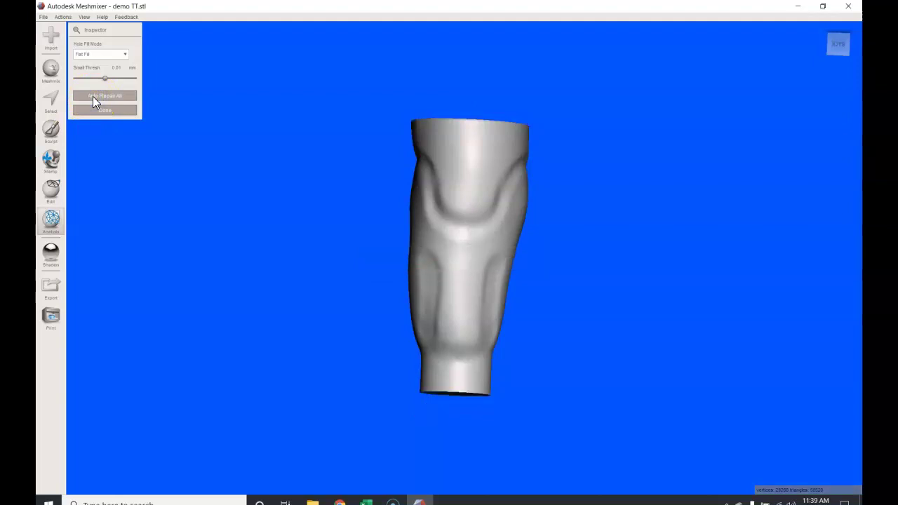
mouse_move(311, 296)
right_mouse_down()
mouse_move(290, 397)
mouse_move(324, 253)
mouse_move(357, 292)
mouse_move(292, 287)
mouse_move(314, 341)
mouse_move(285, 315)
mouse_move(297, 274)
mouse_move(315, 307)
mouse_move(311, 293)
mouse_move(296, 308)
mouse_move(311, 308)
right_mouse_up()
left_click(110, 111)
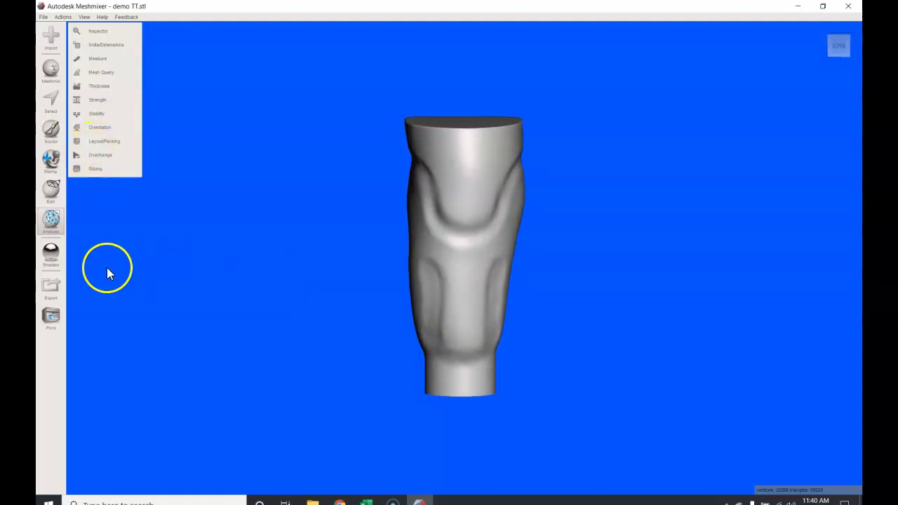
Step: Start a selection with the Unwrap Brush and set the brush size to 54
right_click_drag(345, 258, 408, 249)
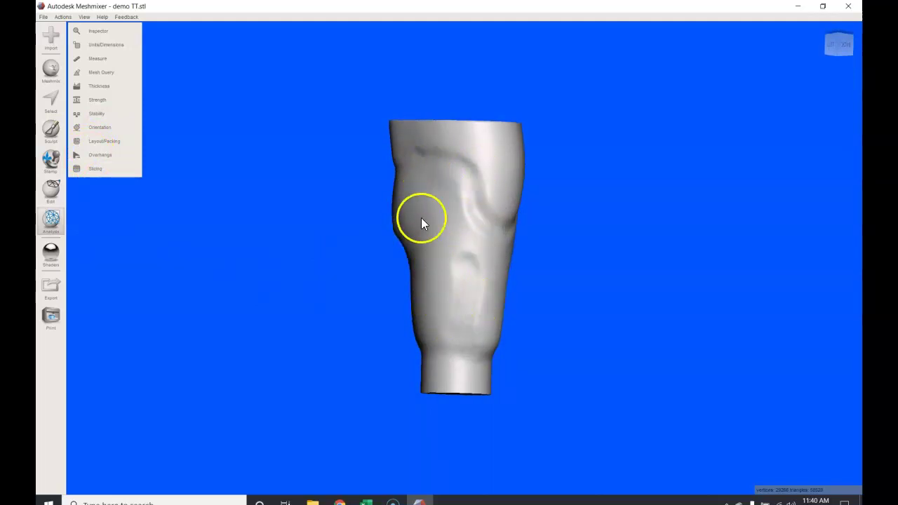
left_click(44, 106)
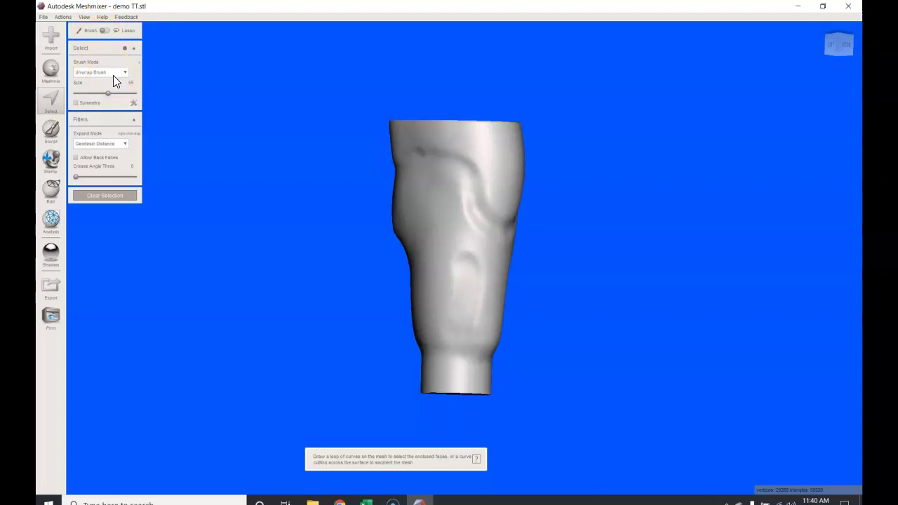
left_click(430, 188)
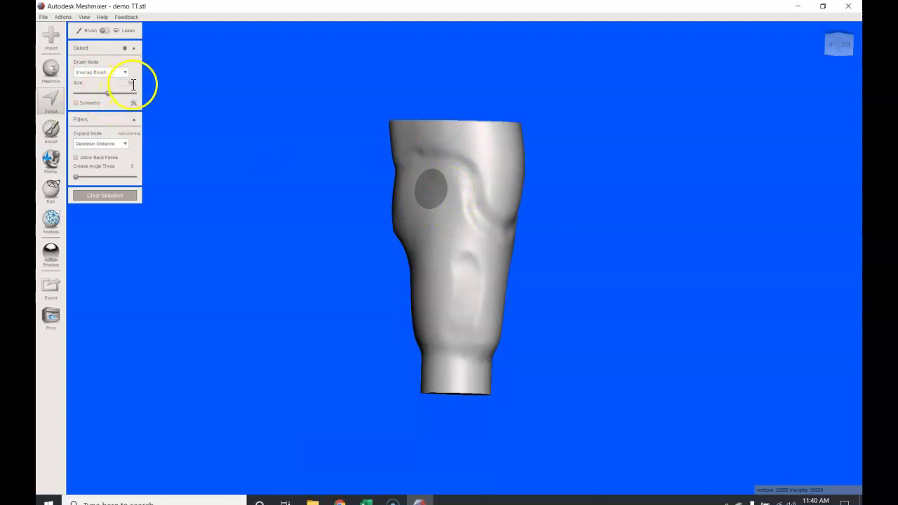
left_click(94, 93)
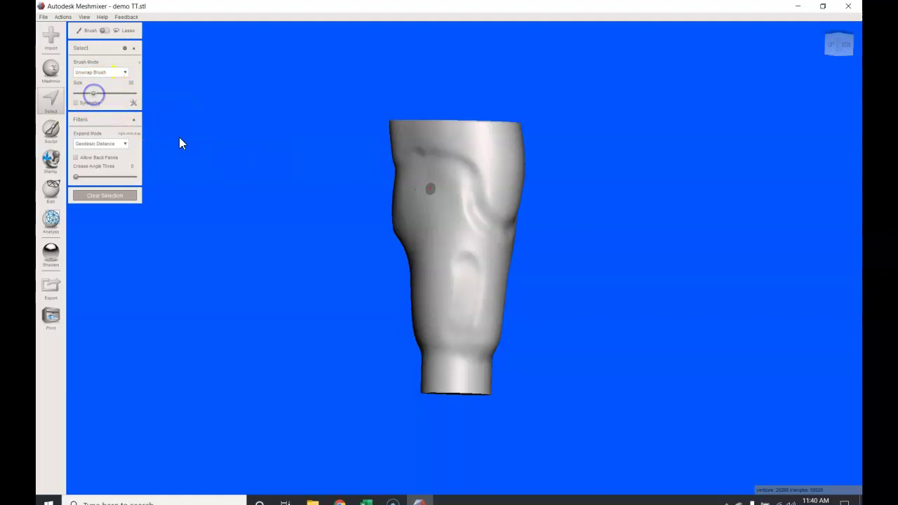
left_click(107, 93)
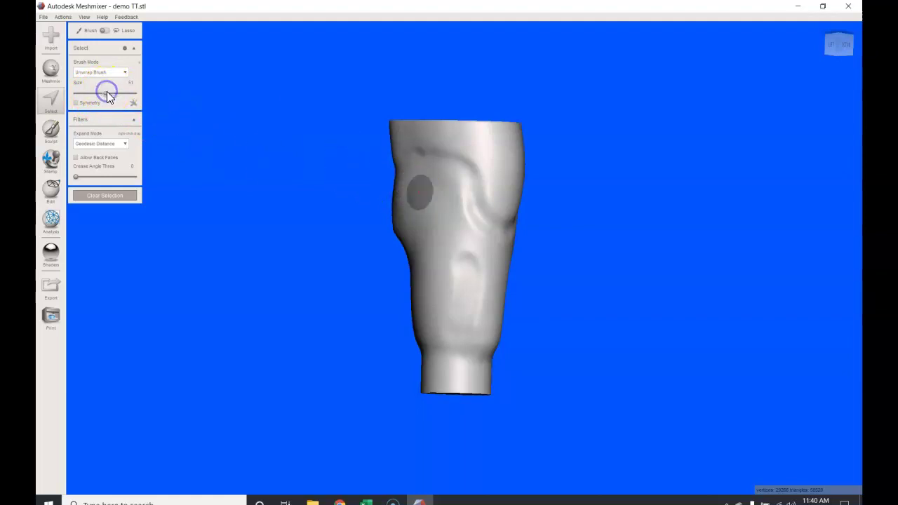
left_click(448, 196)
mouse_move(444, 200)
right_mouse_down()
mouse_move(258, 290)
mouse_move(339, 298)
mouse_move(327, 268)
right_mouse_up()
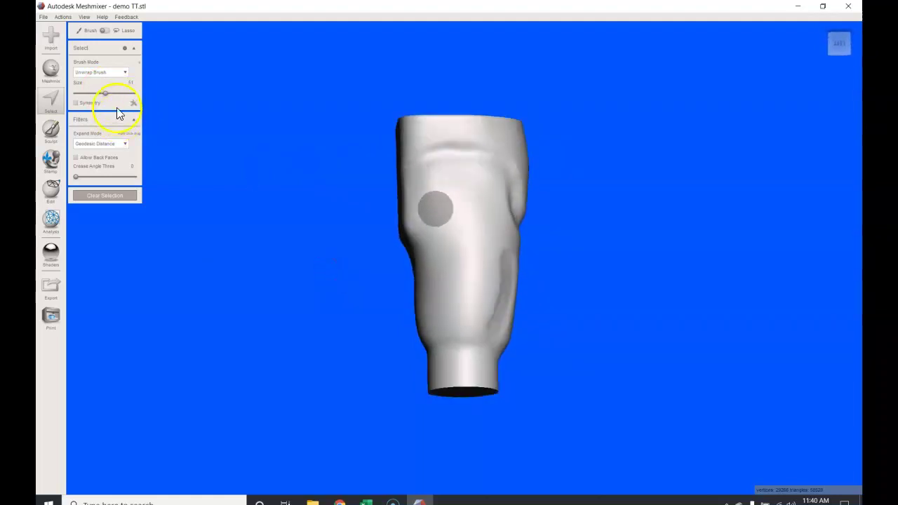
left_click(112, 93)
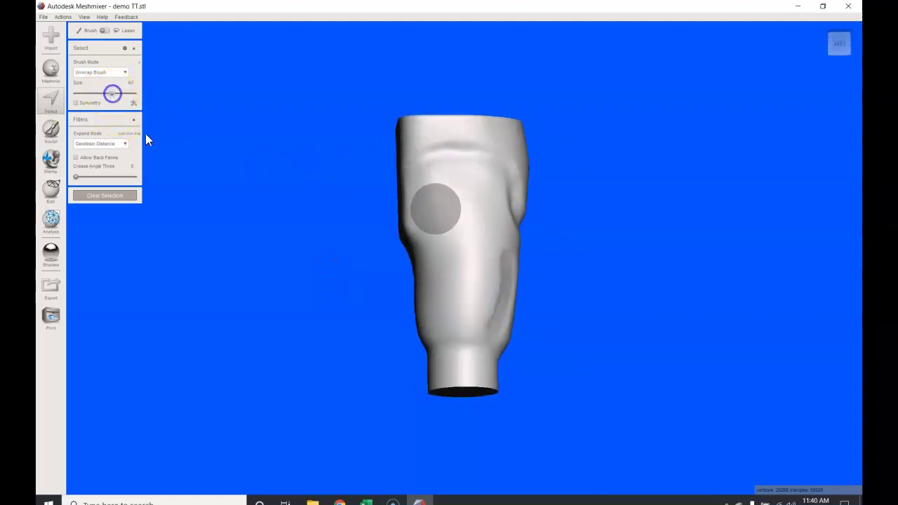
left_click(107, 93)
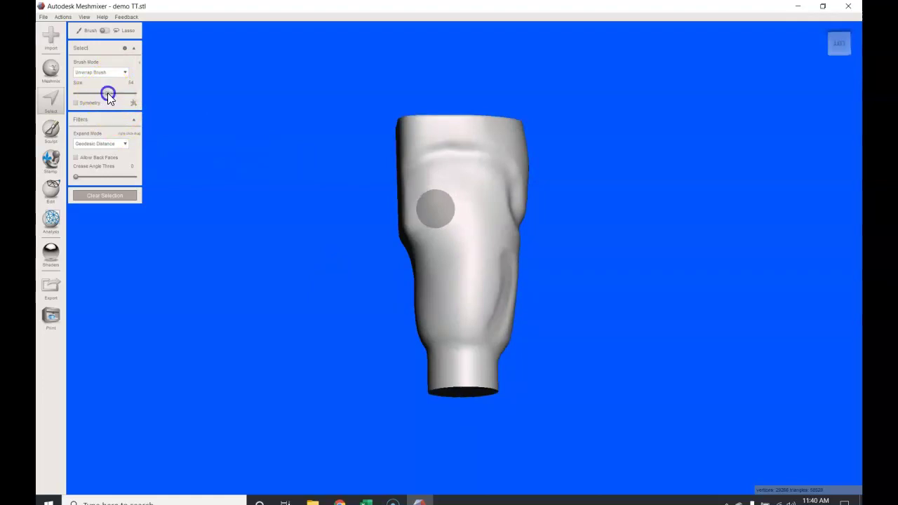
Step: Paint a selection over the limb's left side, running up its length and across below the wide end's rim
mouse_move(310, 136)
right_mouse_down()
mouse_move(330, 191)
mouse_move(322, 228)
mouse_move(414, 252)
mouse_move(326, 258)
mouse_move(331, 236)
right_mouse_up()
scroll(332, 238, "up", 3)
left_click(423, 251)
left_click_drag(422, 244, 419, 198)
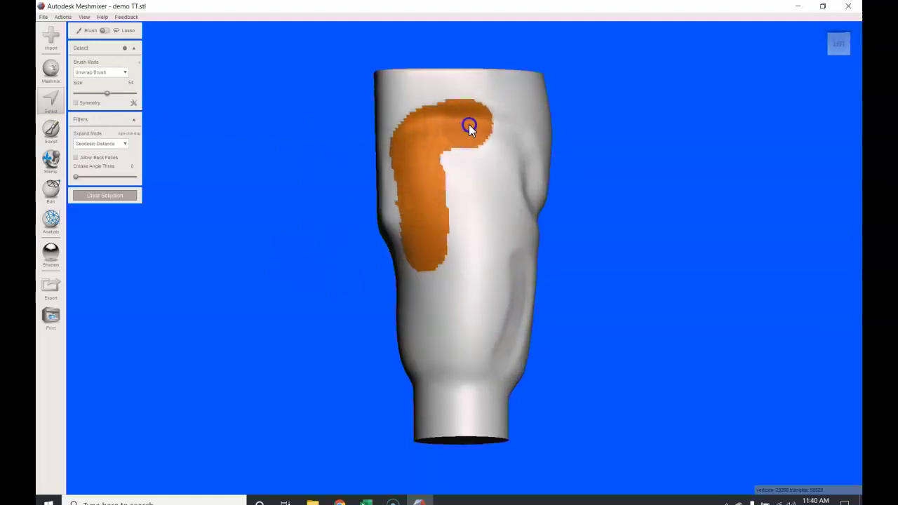
mouse_move(470, 128)
left_mouse_down()
mouse_move(515, 151)
mouse_move(525, 196)
mouse_move(517, 406)
mouse_move(492, 457)
mouse_move(497, 435)
mouse_move(485, 427)
mouse_move(453, 423)
mouse_move(395, 439)
mouse_move(457, 422)
mouse_move(464, 404)
mouse_move(413, 388)
mouse_move(505, 384)
mouse_move(413, 349)
mouse_move(472, 343)
mouse_move(437, 324)
mouse_move(407, 324)
mouse_move(470, 319)
mouse_move(492, 334)
mouse_move(452, 300)
mouse_move(416, 290)
mouse_move(467, 272)
mouse_move(504, 350)
mouse_move(510, 274)
mouse_move(469, 266)
mouse_move(469, 152)
left_mouse_up()
Step: Extend the painted selection over the limb's back, below a curved dip, and across the narrow end's flat cap
right_click_drag(215, 357, 146, 347)
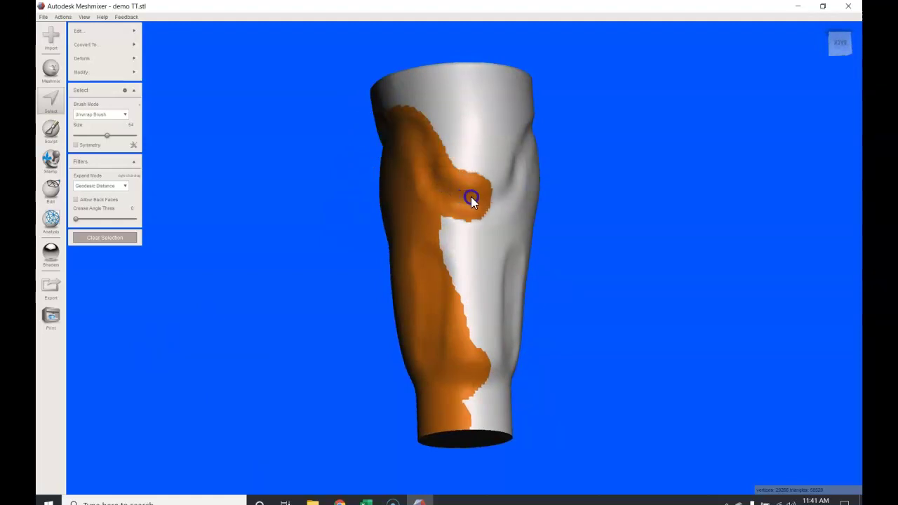
mouse_move(500, 207)
left_mouse_down()
mouse_move(463, 242)
mouse_move(490, 255)
mouse_move(456, 230)
mouse_move(475, 408)
mouse_move(490, 431)
mouse_move(505, 323)
mouse_move(497, 291)
mouse_move(499, 375)
mouse_move(523, 228)
mouse_move(521, 358)
left_mouse_up()
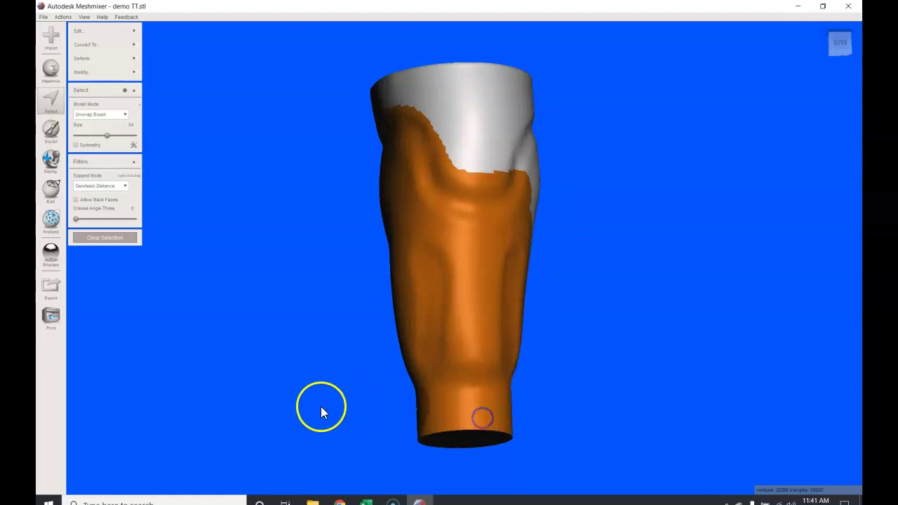
right_click_drag(321, 407, 323, 297)
mouse_move(479, 261)
left_mouse_down()
mouse_move(497, 278)
mouse_move(473, 292)
mouse_move(448, 287)
mouse_move(454, 254)
mouse_move(480, 250)
mouse_move(507, 265)
mouse_move(512, 284)
mouse_move(487, 322)
left_mouse_up()
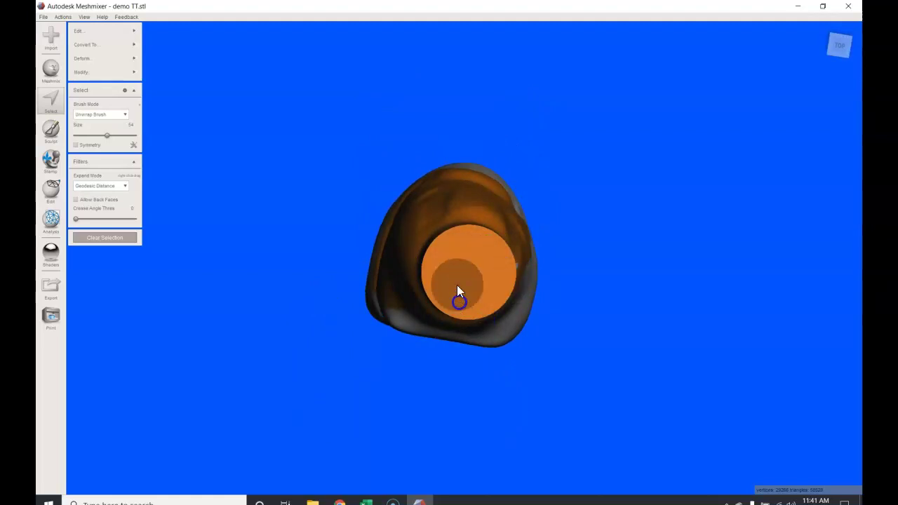
Step: Add the narrow neck and the limb's right side to the selection, filling the unselected patch within that side
right_click_drag(456, 284, 270, 207)
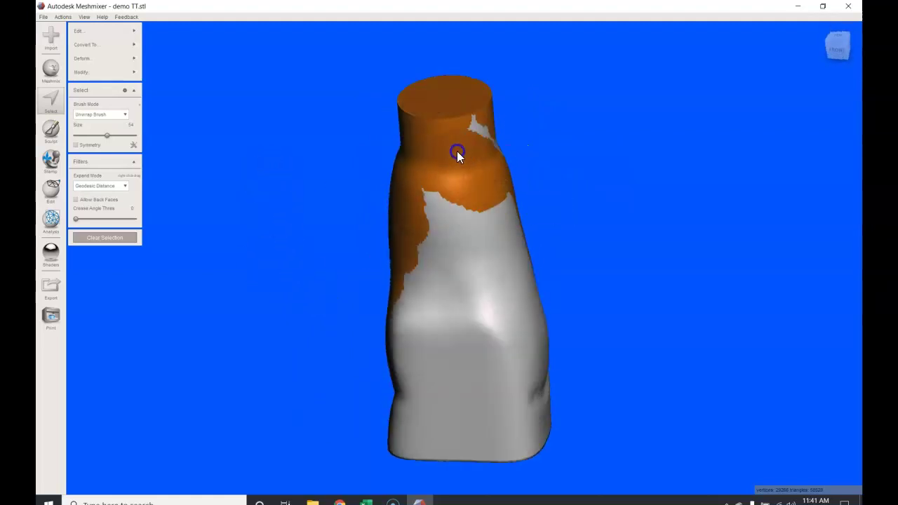
mouse_move(457, 150)
left_mouse_down()
mouse_move(486, 149)
mouse_move(466, 128)
left_mouse_up()
right_click_drag(304, 168, 166, 323)
left_click(386, 359)
mouse_move(326, 336)
right_mouse_down()
mouse_move(288, 397)
mouse_move(206, 316)
mouse_move(186, 324)
right_mouse_up()
left_click(436, 243)
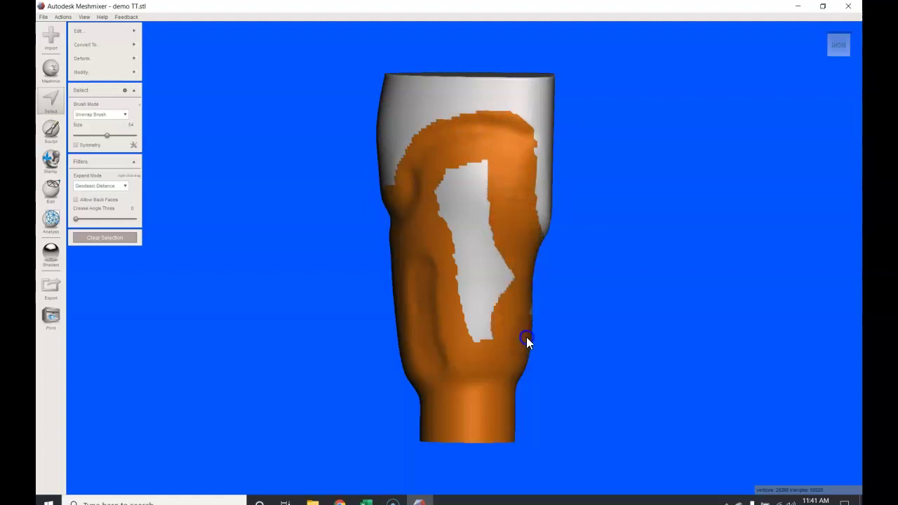
mouse_move(487, 317)
left_mouse_down()
mouse_move(500, 293)
mouse_move(492, 285)
mouse_move(480, 301)
mouse_move(466, 262)
mouse_move(488, 236)
mouse_move(452, 209)
mouse_move(455, 180)
mouse_move(477, 186)
left_mouse_up()
Step: Fill the remaining gaps on the limb's front and shape the selection edge up toward the left side
right_click_drag(284, 317, 167, 310)
left_click_drag(409, 142, 414, 160)
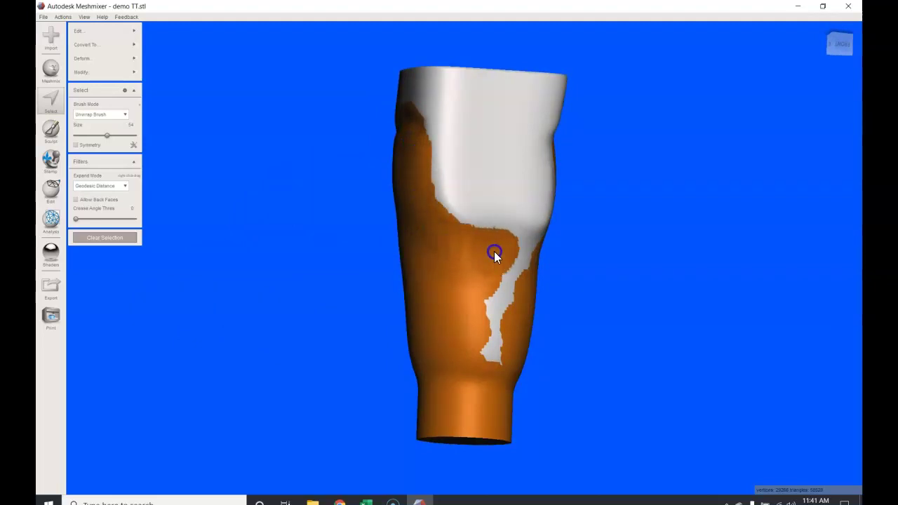
left_click_drag(500, 293, 499, 339)
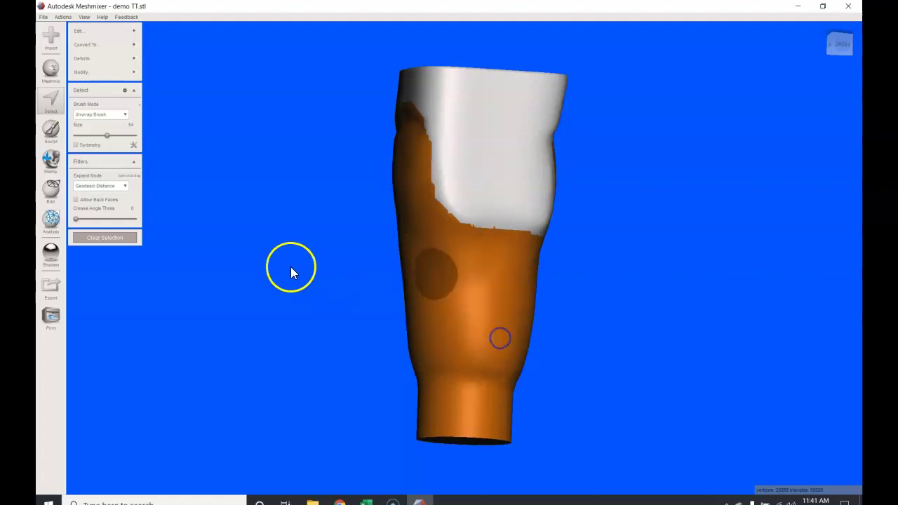
right_click_drag(290, 267, 188, 267)
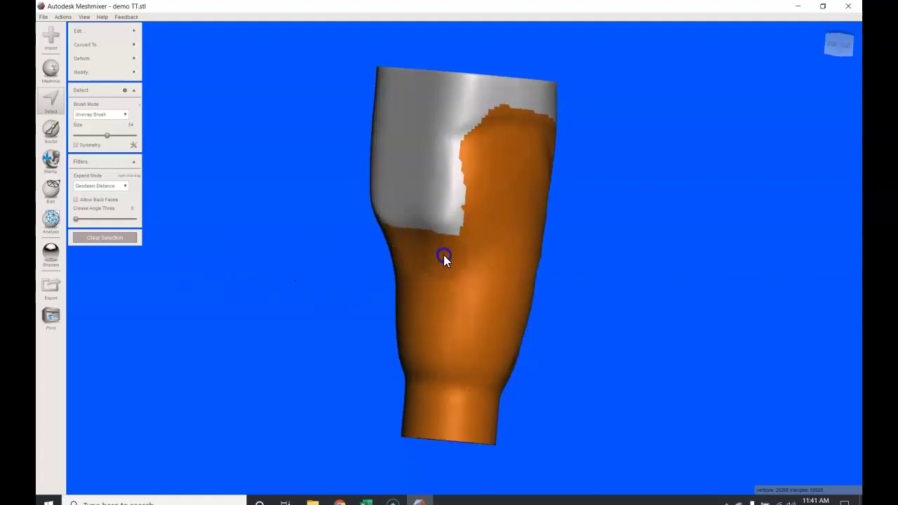
left_click_drag(455, 246, 469, 229)
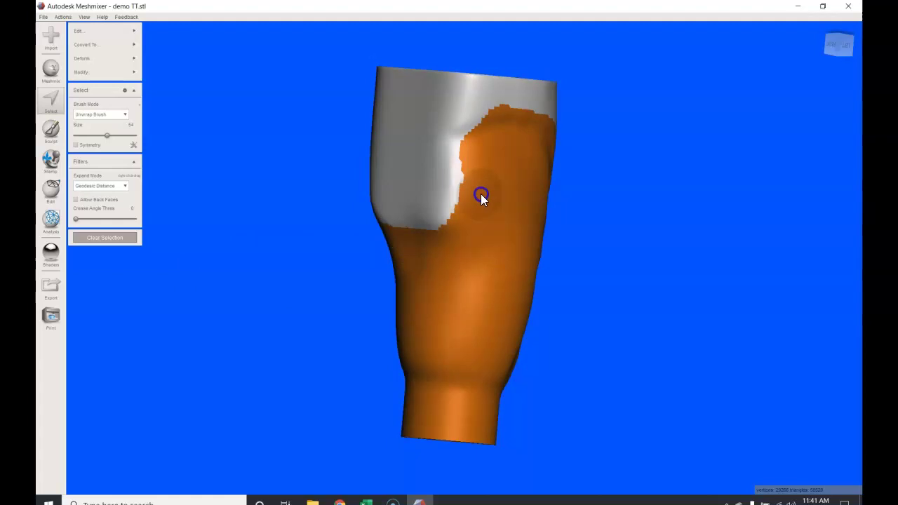
left_click_drag(478, 156, 483, 140)
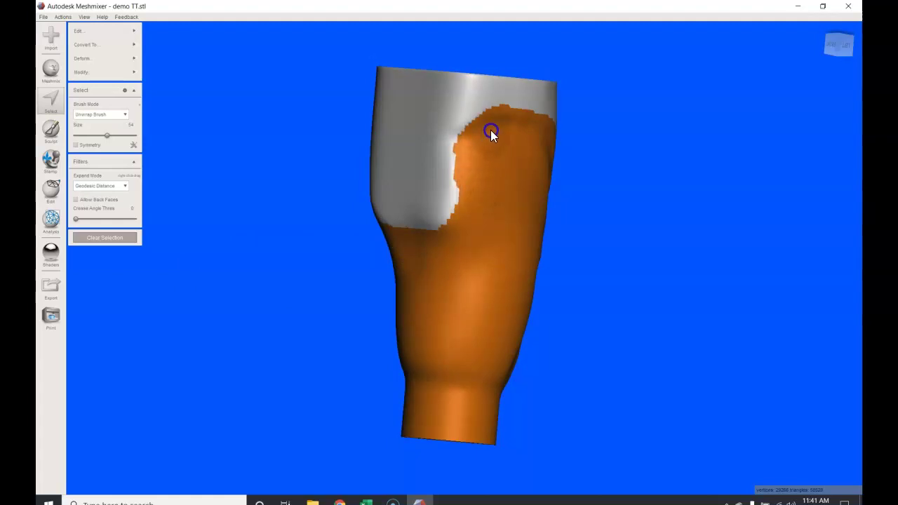
Step: Refine the selection edge around the limb by deselecting faces along the back dip and the front-left trim line
right_click_drag(323, 327, 199, 301)
left_click(255, 285)
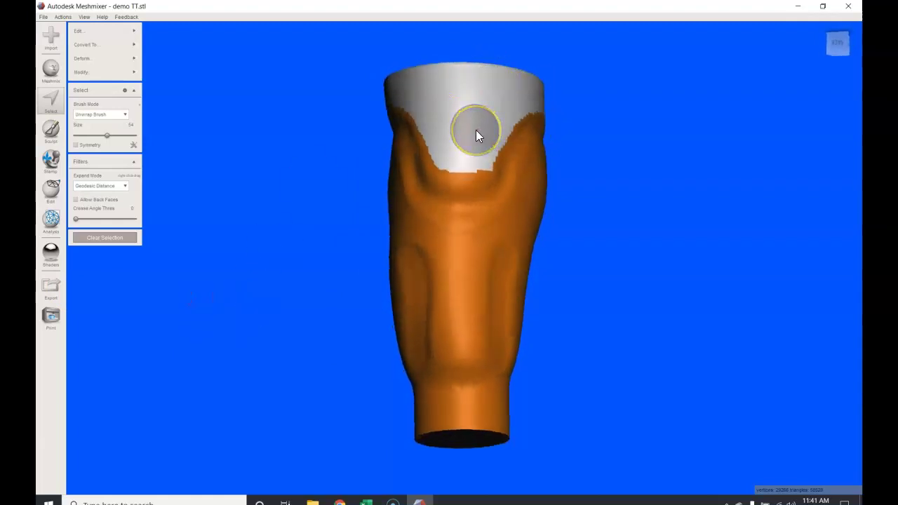
left_click_drag(476, 130, 465, 124)
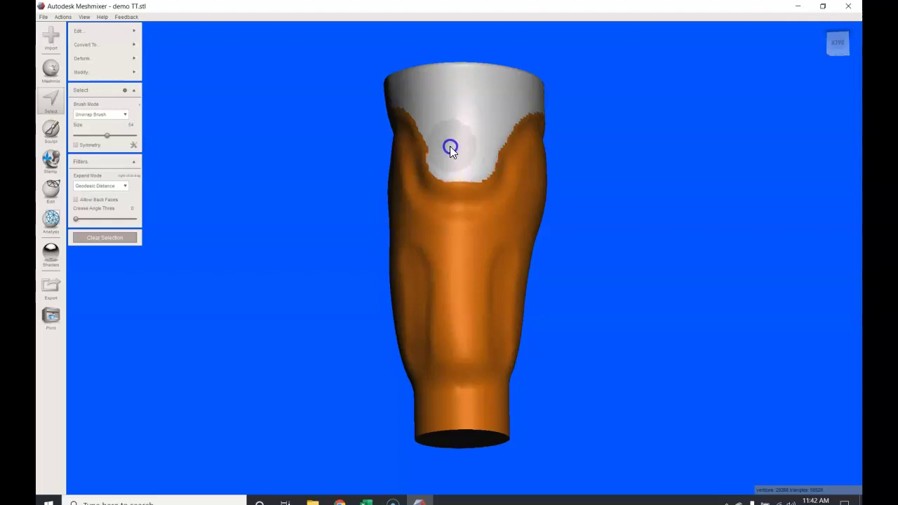
left_click_drag(190, 244, 156, 378)
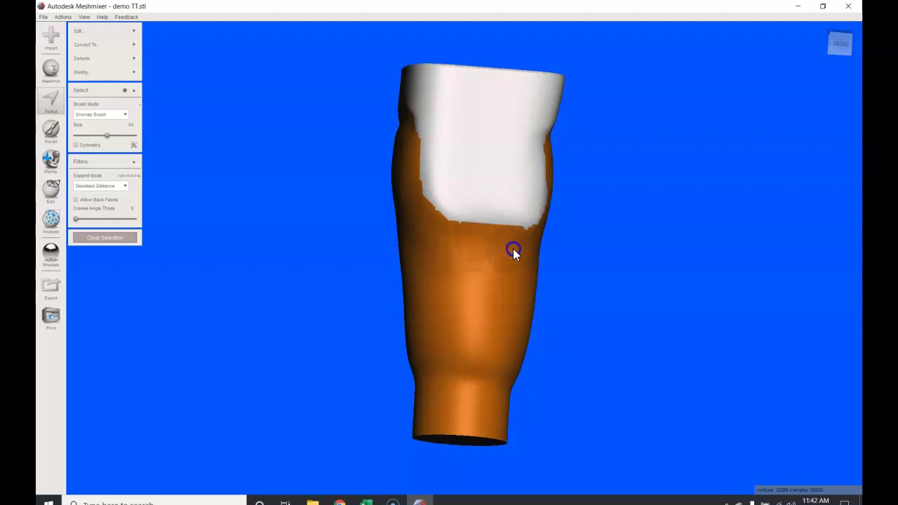
left_click_drag(266, 292, 274, 236)
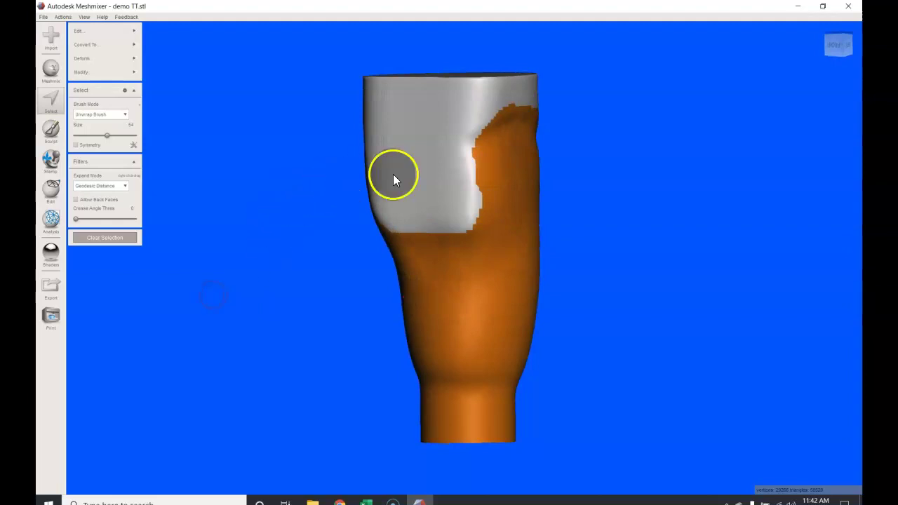
left_click_drag(488, 184, 436, 176, "ctrl")
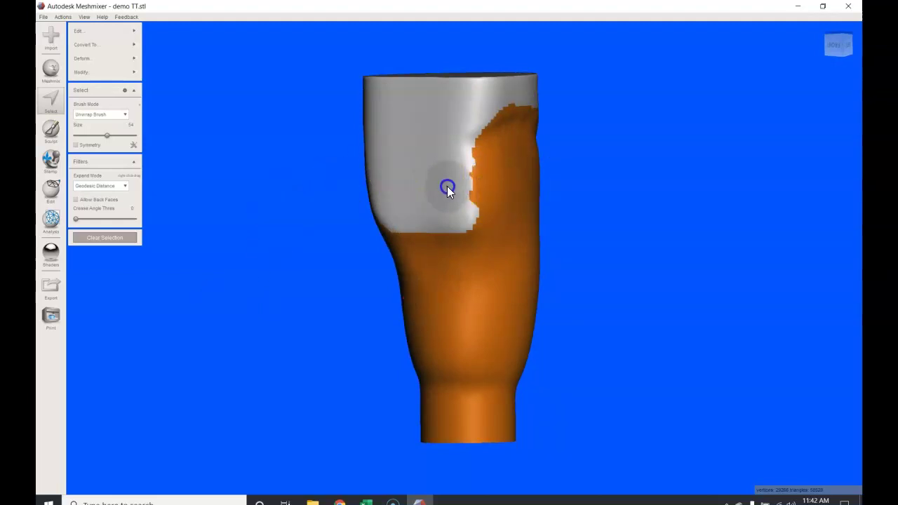
mouse_move(450, 198)
left_mouse_down("ctrl")
mouse_move(450, 157)
mouse_move(453, 195)
mouse_move(449, 148)
left_mouse_up("ctrl")
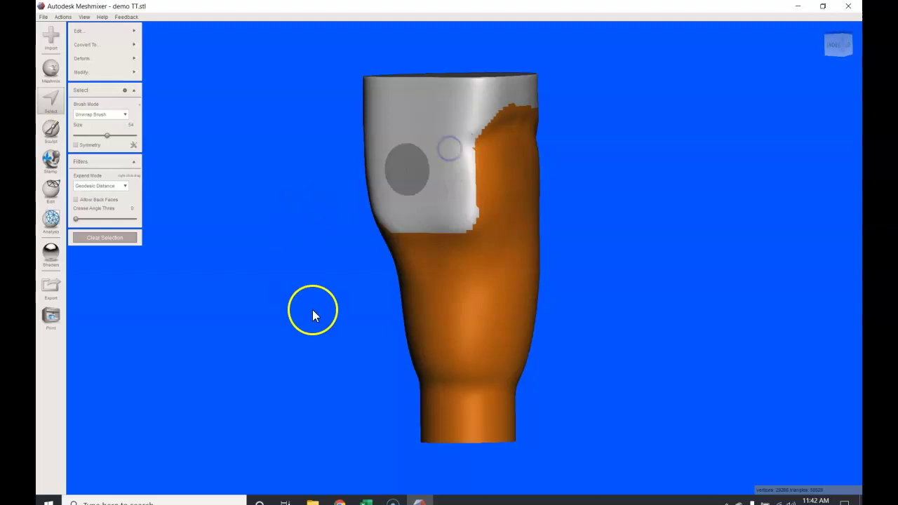
Step: Run Optimize Boundary on the painted selection
right_click_drag(312, 314, 235, 313)
scroll(235, 310, "up", 3)
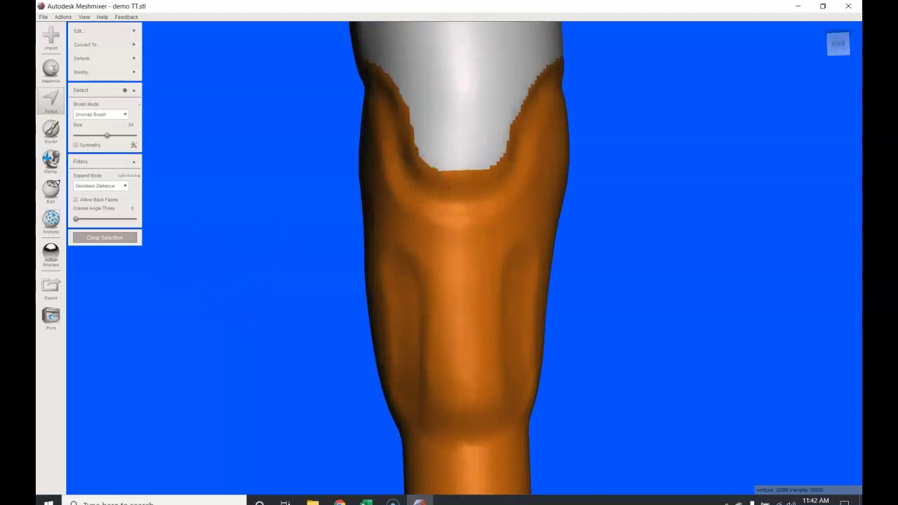
mouse_move(85, 73)
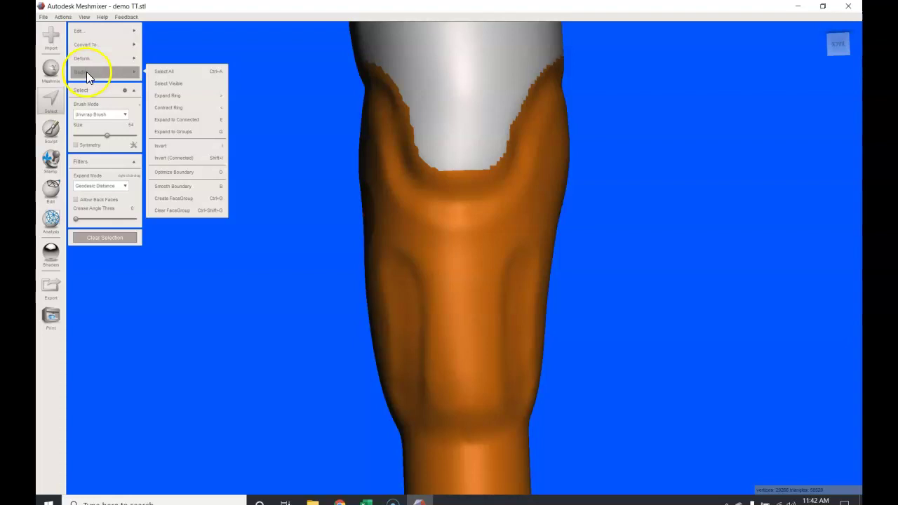
left_click(186, 174)
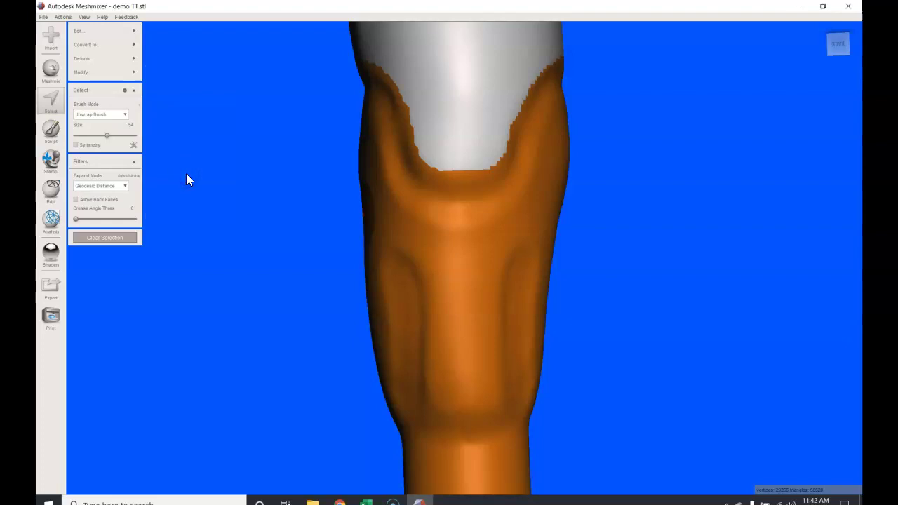
Step: Start Smooth Boundary on the selection and set Smoothness and Preserve Shape both to 100
left_click(93, 73)
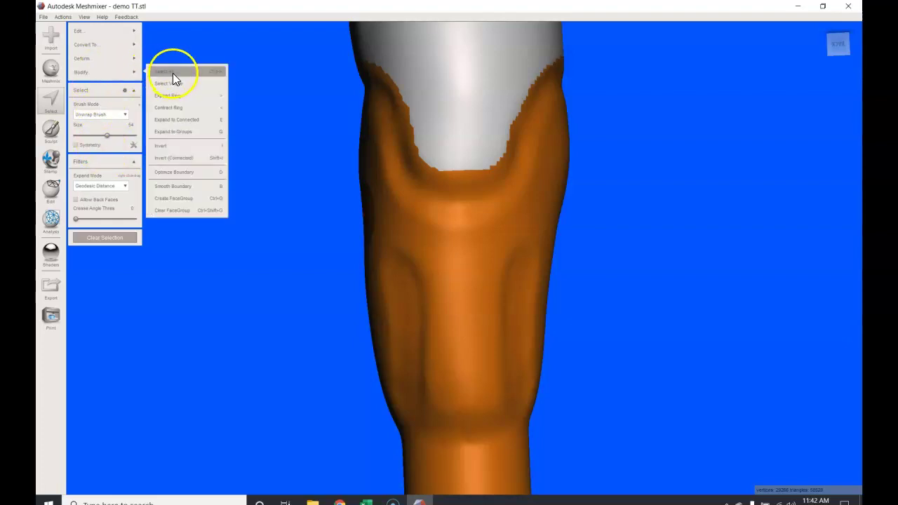
left_click(172, 186)
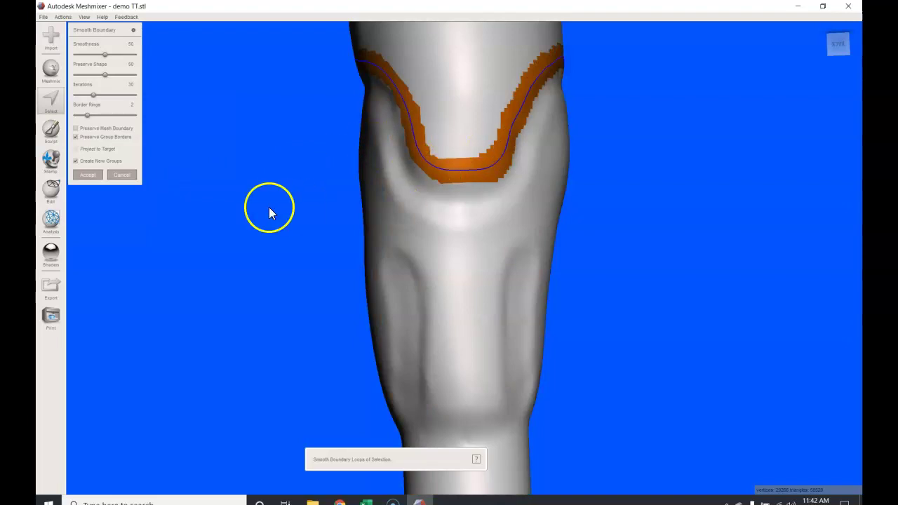
mouse_move(256, 198)
right_mouse_down()
mouse_move(246, 199)
mouse_move(387, 199)
mouse_move(285, 180)
mouse_move(257, 239)
mouse_move(239, 198)
right_mouse_up()
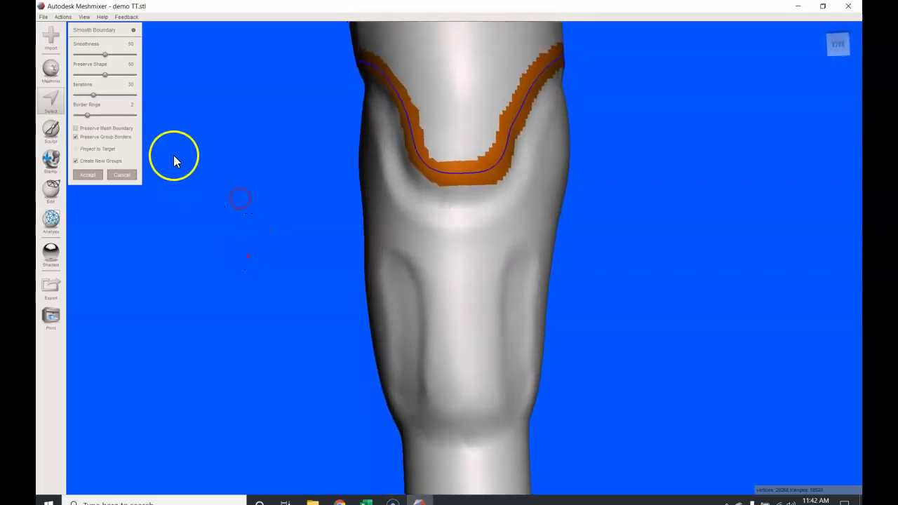
left_click_drag(105, 55, 144, 56)
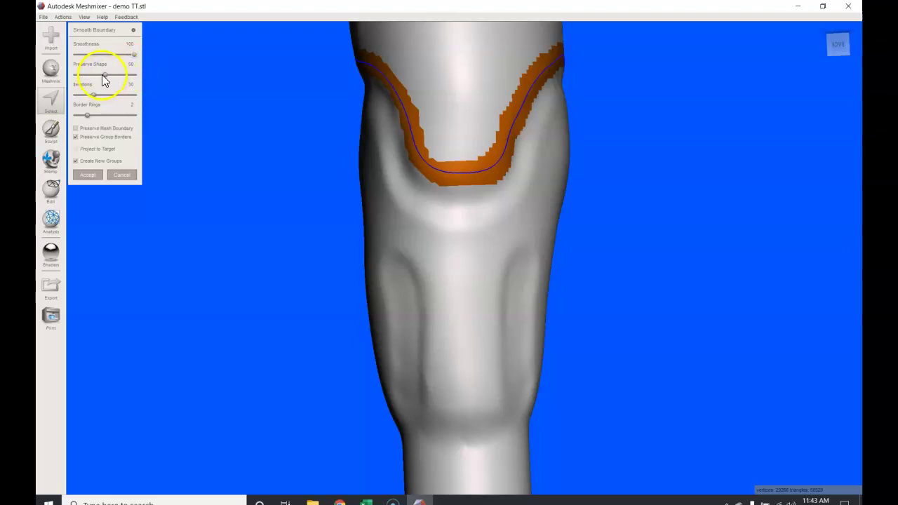
left_click_drag(103, 77, 156, 82)
left_click(133, 84)
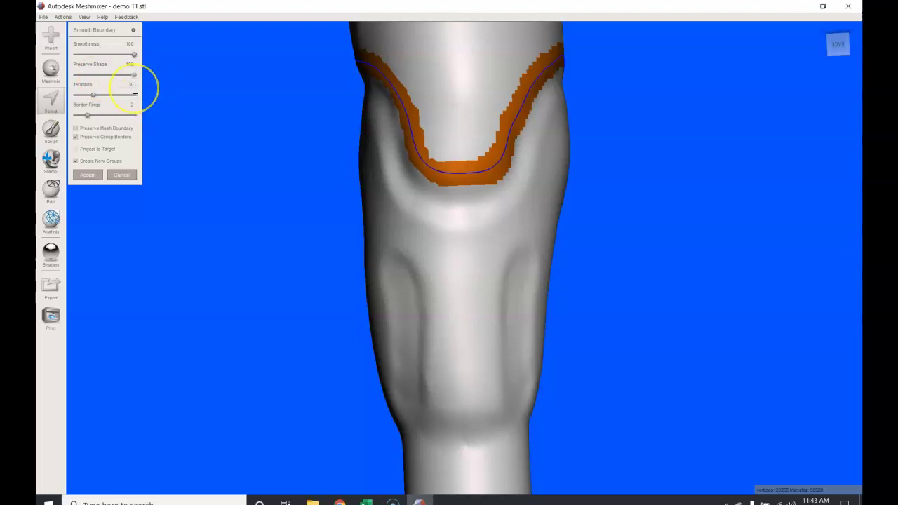
Step: Set Border Rings to 1 and accept the boundary smoothing
left_click(129, 104)
left_click_drag(130, 104, 168, 112)
key("BackSpace")
type("1")
key("Return")
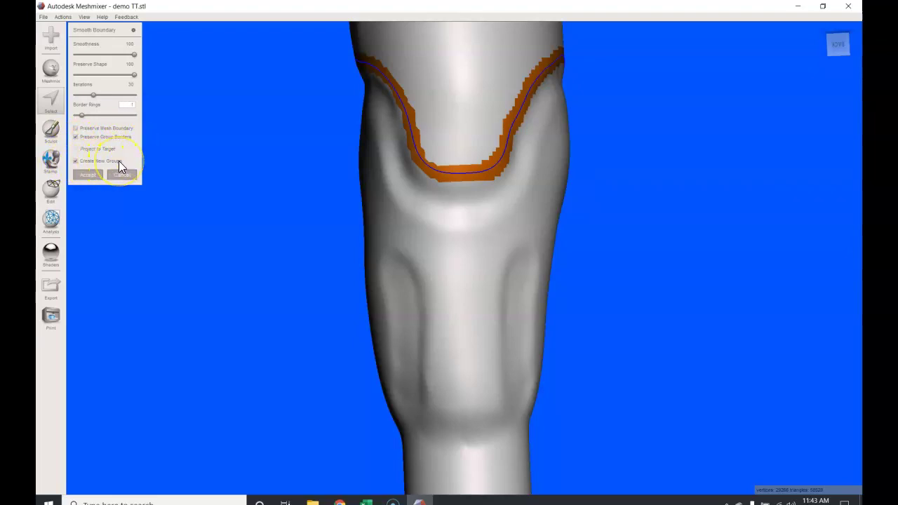
left_click(92, 177)
Step: Inspect the smoothed trim line around the limb and separate the selected region into its own object
right_click_drag(189, 325, 433, 295)
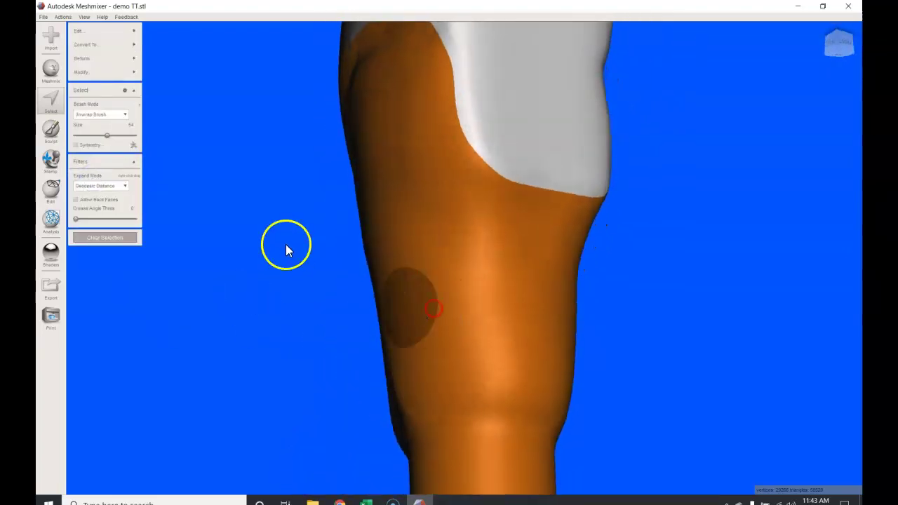
right_click_drag(287, 246, 337, 265)
scroll(327, 262, "down", 3)
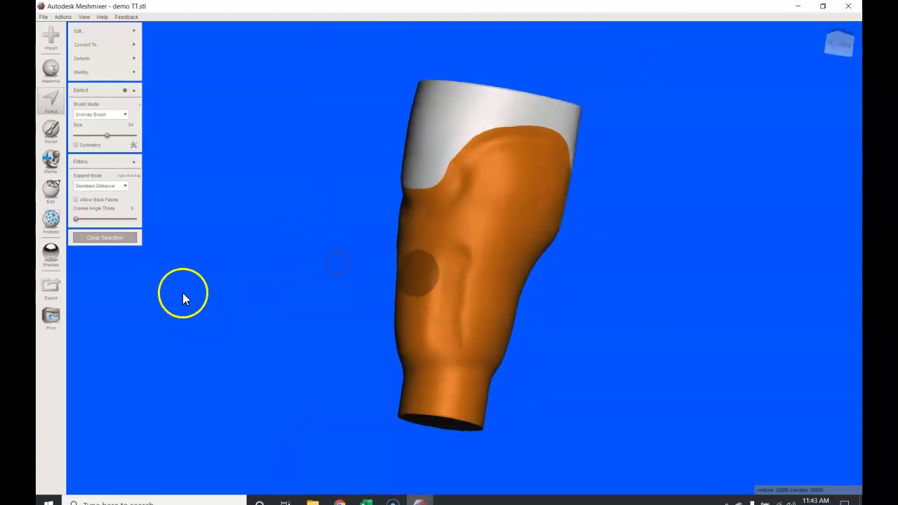
right_click_drag(251, 223, 334, 258)
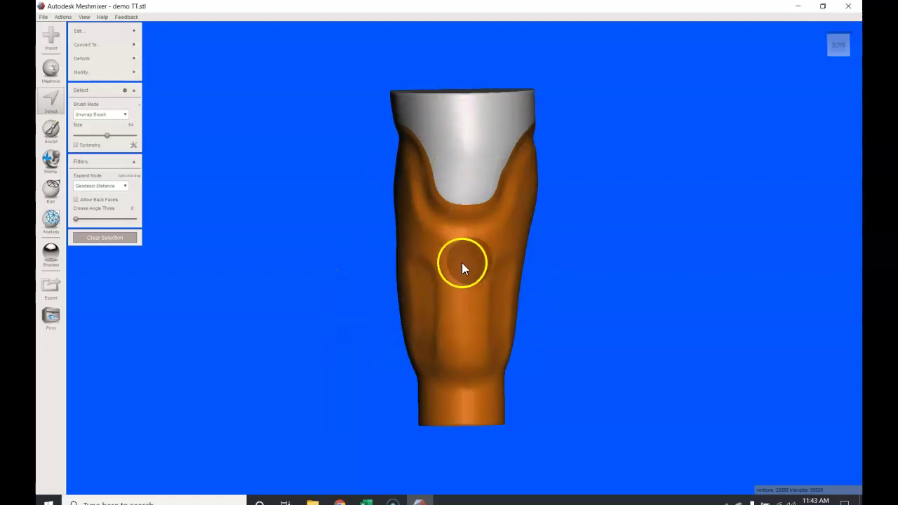
mouse_move(79, 33)
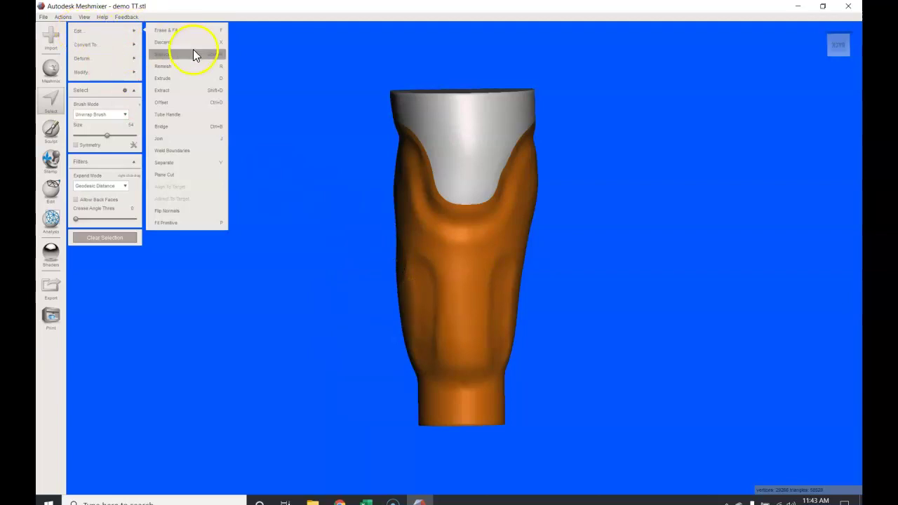
left_click(197, 163)
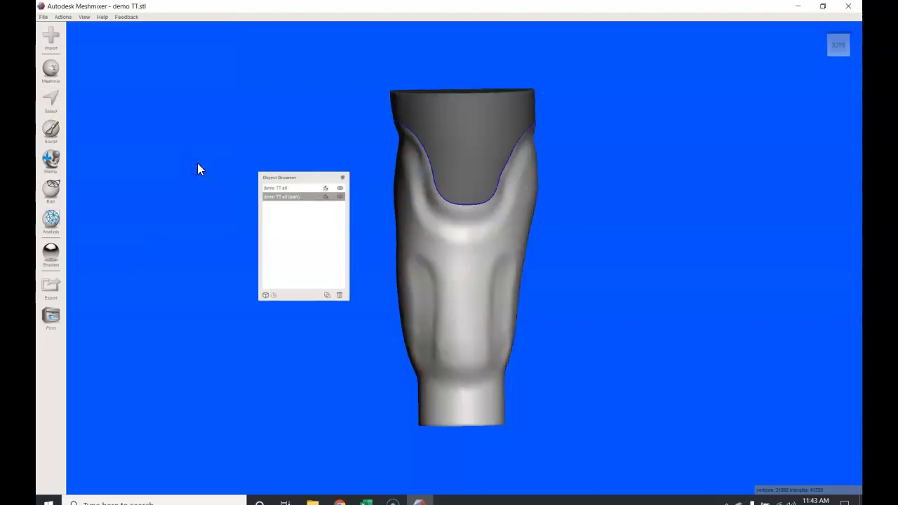
Step: Identify the two separated objects and delete the upper piece "demo TT.stl", keeping "demo TT.stl (part)"
left_click(280, 189)
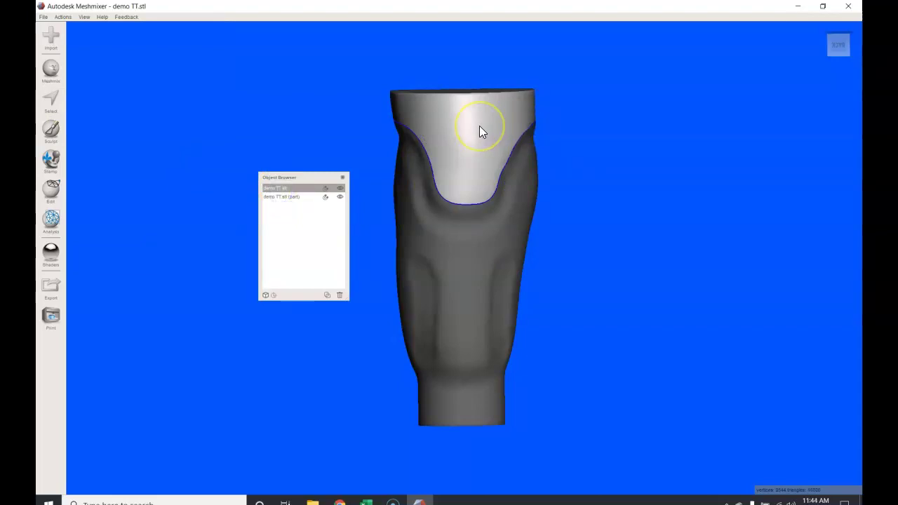
left_click(289, 198)
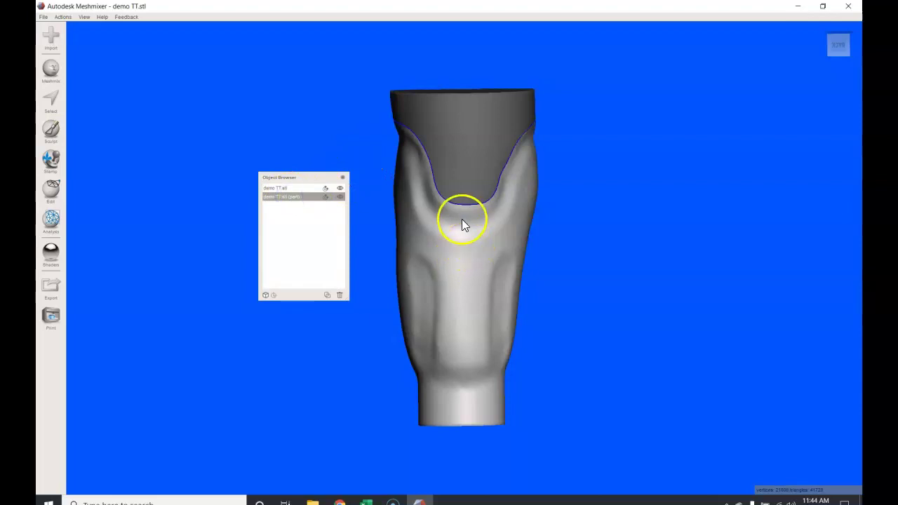
left_click(305, 188)
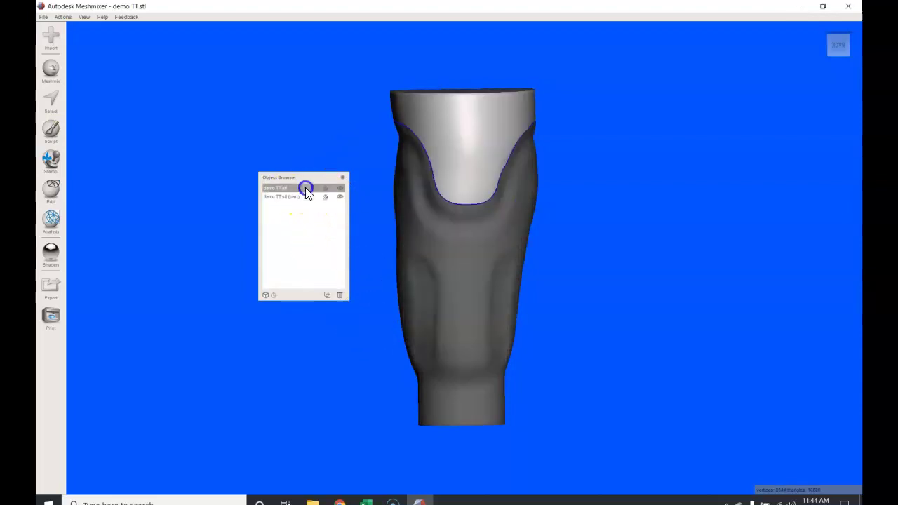
left_click(340, 295)
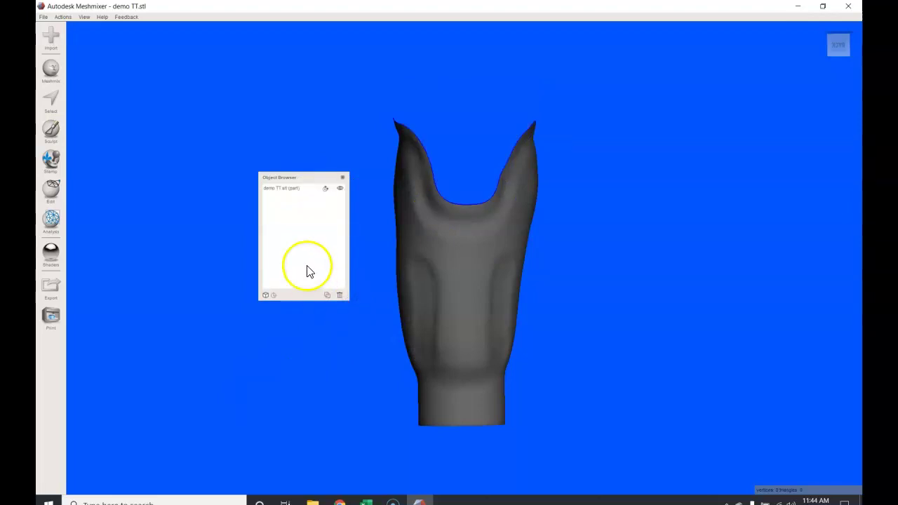
Step: Move the Object Browser clear of the model, then inspect the remaining trimmed part and its open upper edge from several angles
left_click_drag(304, 177, 701, 79)
left_click(453, 287)
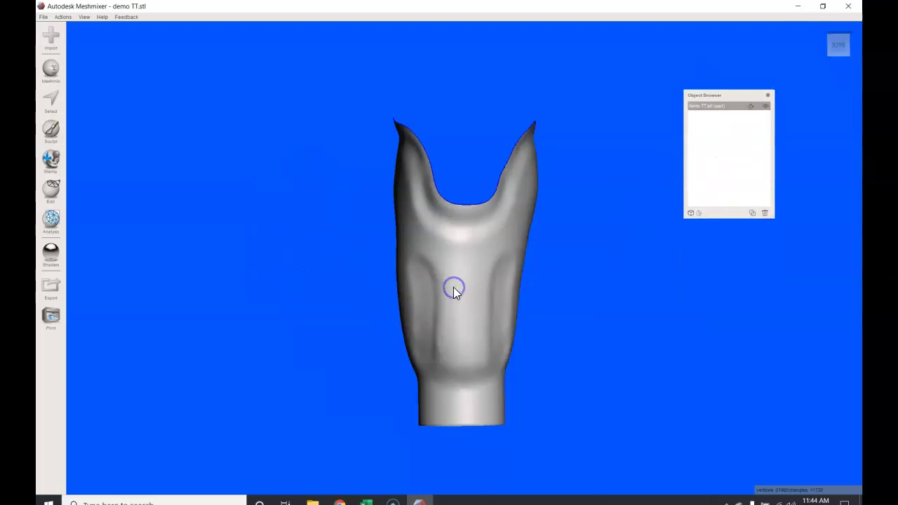
right_click_drag(208, 250, 202, 273)
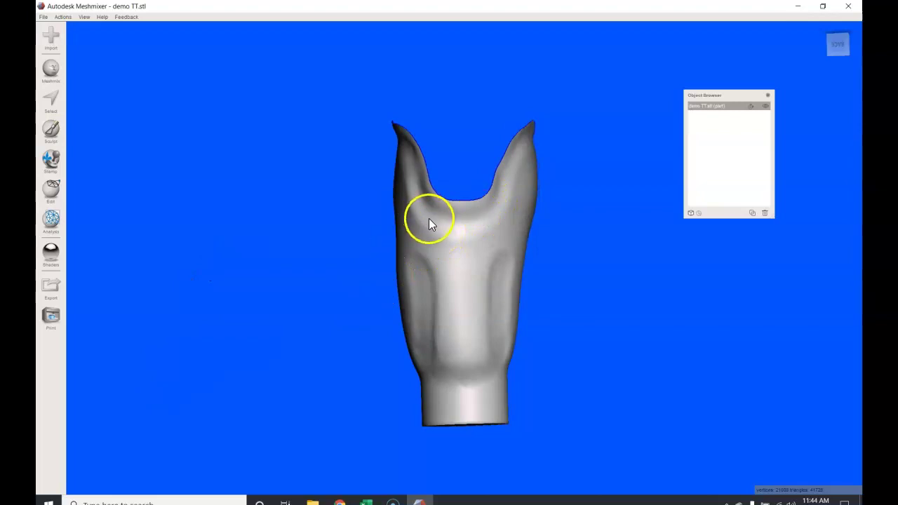
right_click_drag(402, 221, 330, 287)
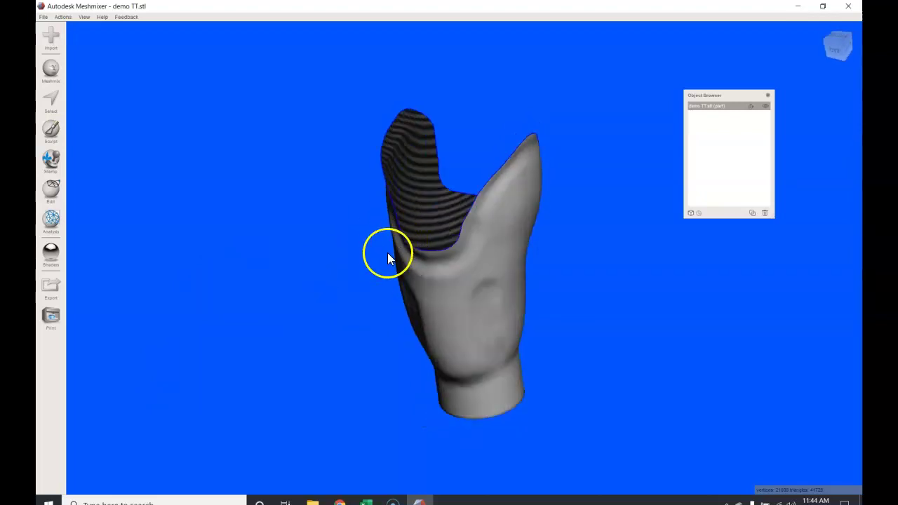
right_click_drag(164, 355, 194, 293)
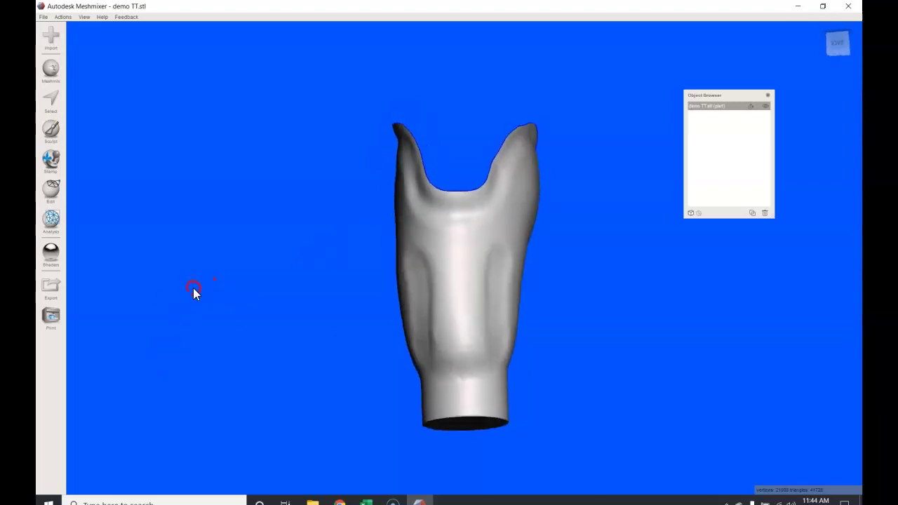
Step: Select the entire trimmed socket mesh with the Select tool
left_click(52, 100)
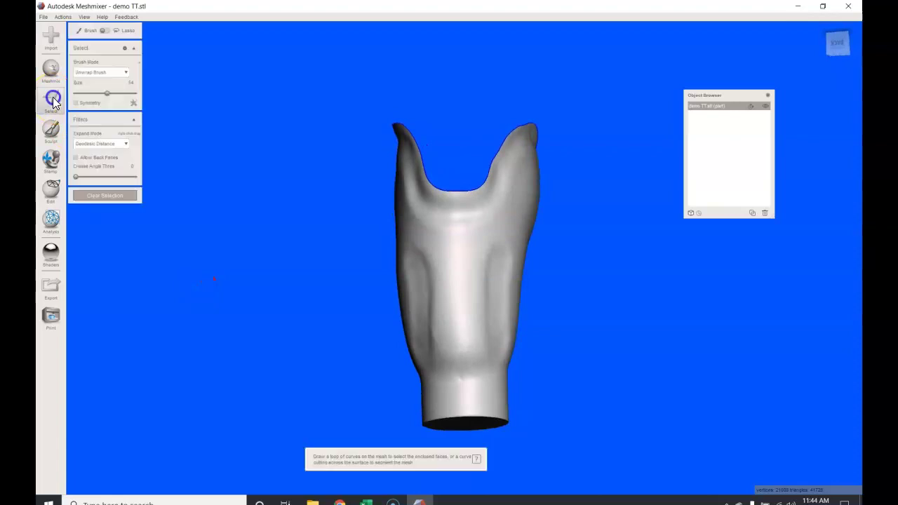
right_click_drag(300, 262, 305, 282)
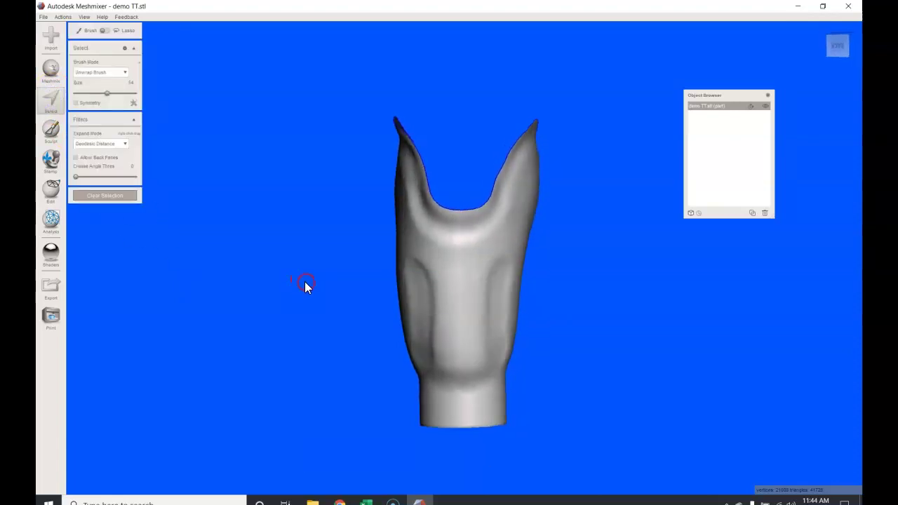
double_click(447, 279)
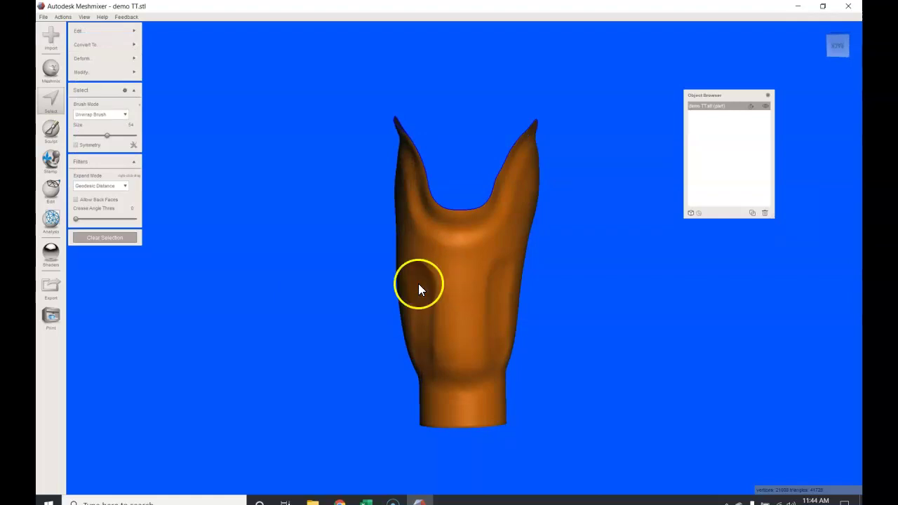
mouse_move(418, 284)
right_mouse_down()
mouse_move(266, 426)
mouse_move(278, 314)
mouse_move(361, 298)
mouse_move(307, 335)
mouse_move(288, 314)
mouse_move(309, 327)
right_mouse_up()
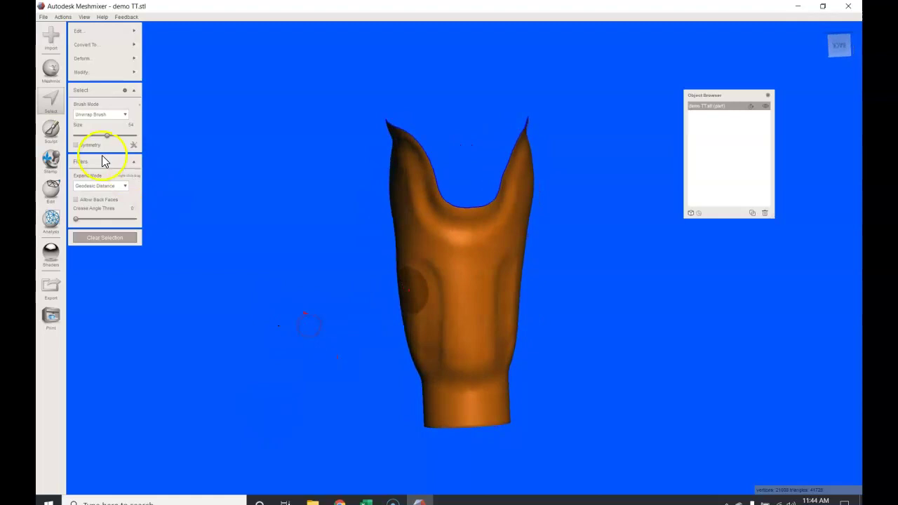
Step: Start Offset on the selected mesh and set the offset distance to 3.6 mm
left_click(108, 31)
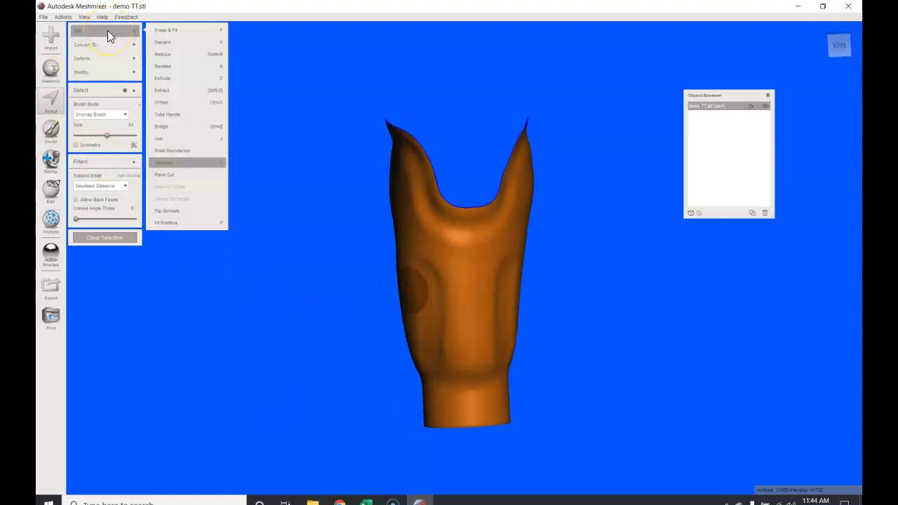
left_click(191, 103)
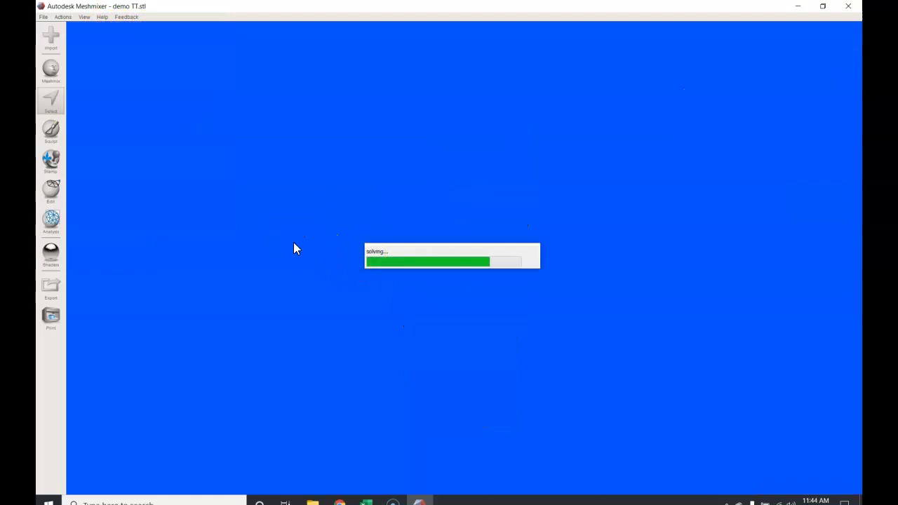
right_click_drag(291, 262, 231, 202)
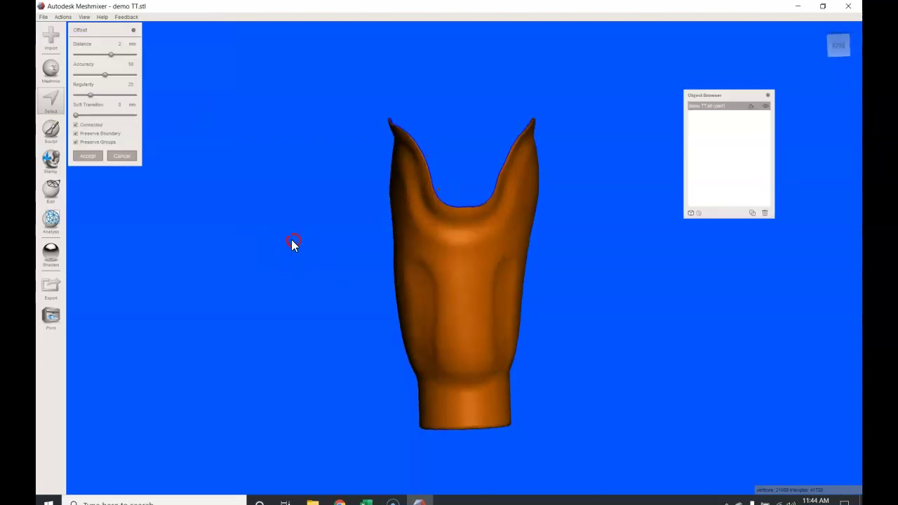
left_click(118, 45)
left_click(129, 52)
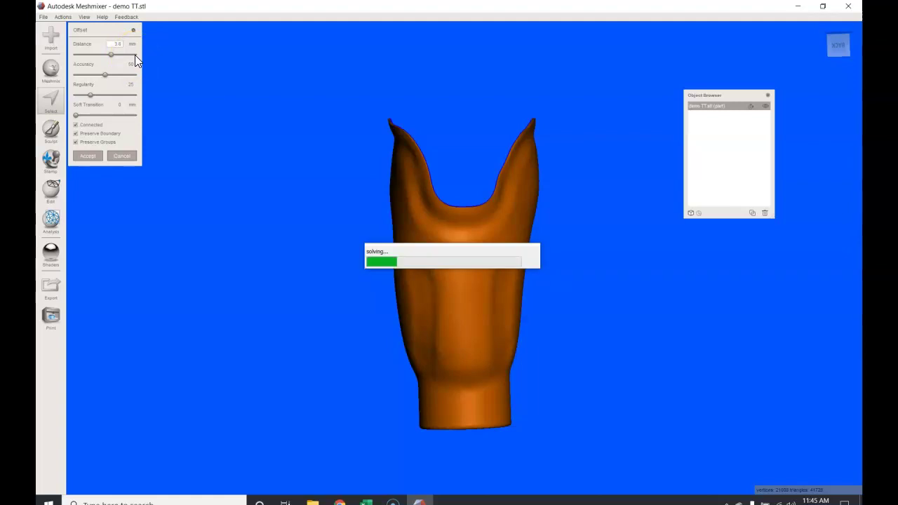
mouse_move(156, 83)
left_mouse_down()
mouse_move(182, 97)
mouse_move(174, 143)
mouse_move(237, 185)
left_mouse_up()
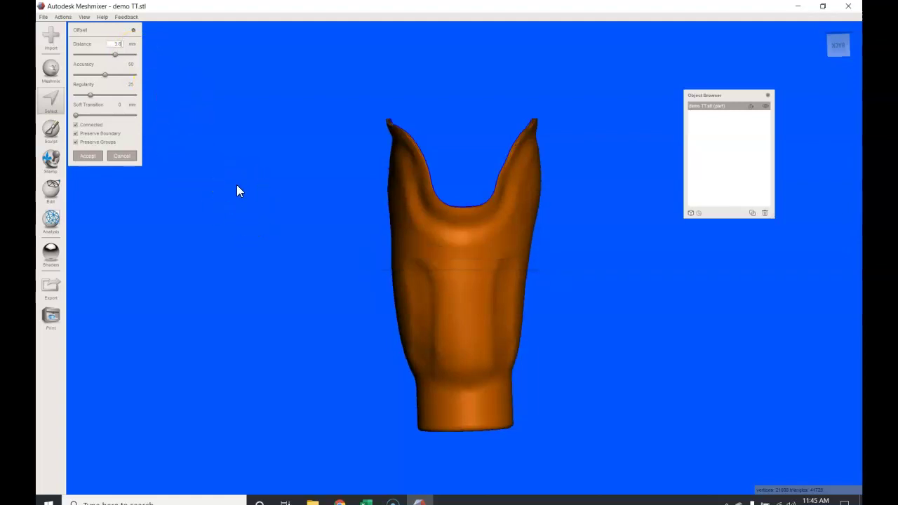
Step: Examine the offset preview from outside and inside, checking the wall thickness along the trim line and the socket's closed end
right_click_drag(236, 185, 228, 227)
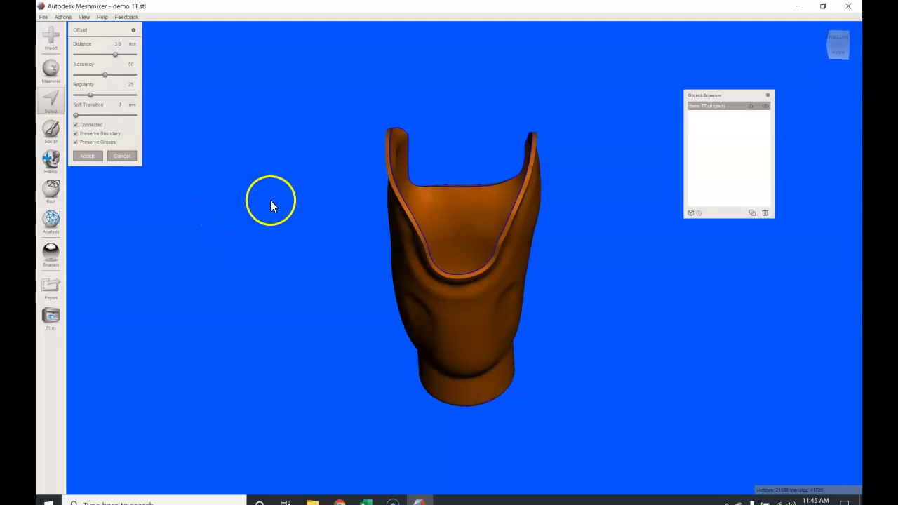
right_click_drag(270, 200, 267, 199)
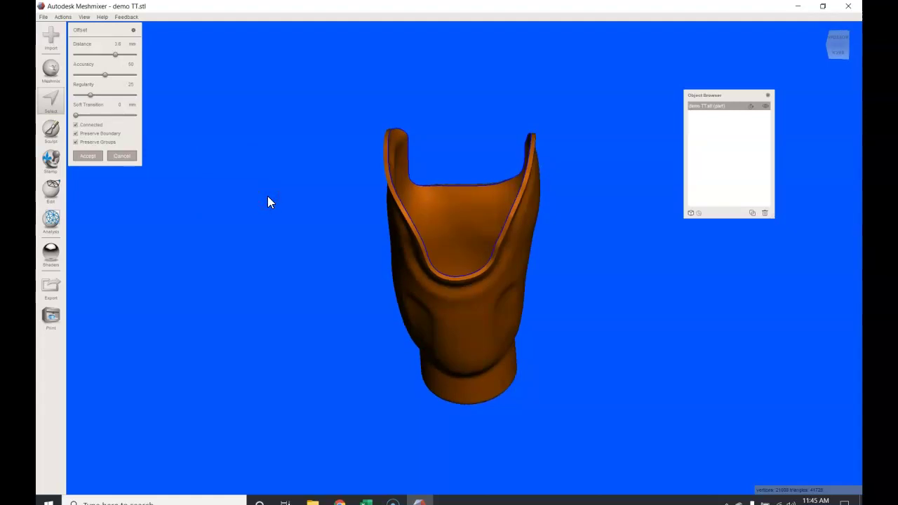
left_click_drag(265, 197, 262, 180)
right_click_drag(250, 148, 265, 103)
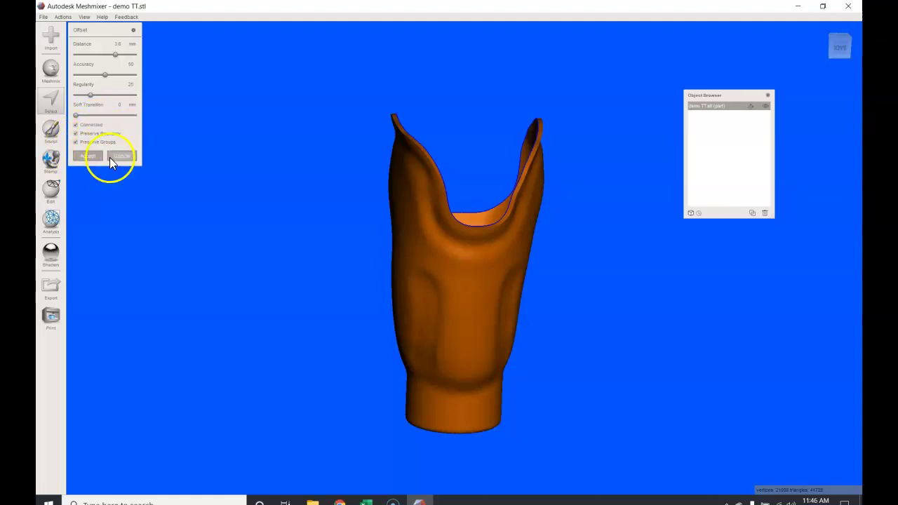
right_click_drag(301, 261, 299, 316)
left_click_drag(363, 237, 387, 228)
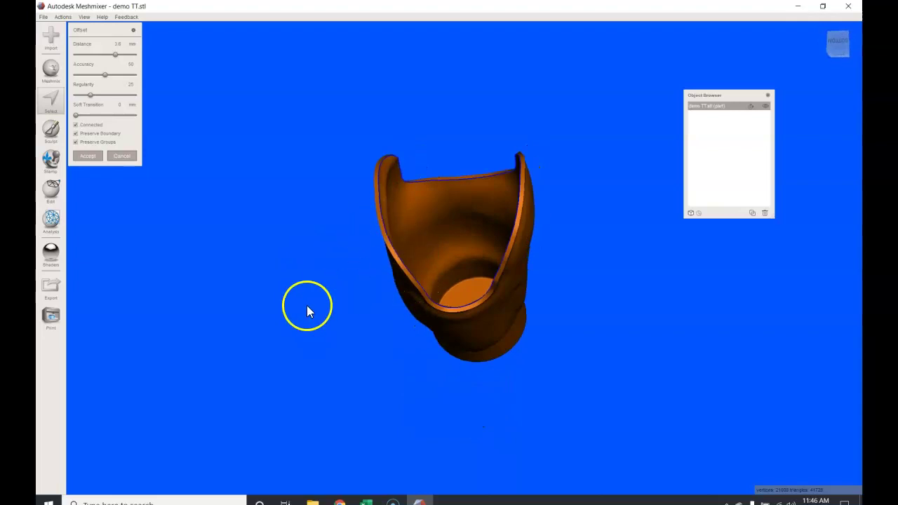
left_click_drag(307, 305, 180, 297)
right_click_drag(180, 297, 197, 311)
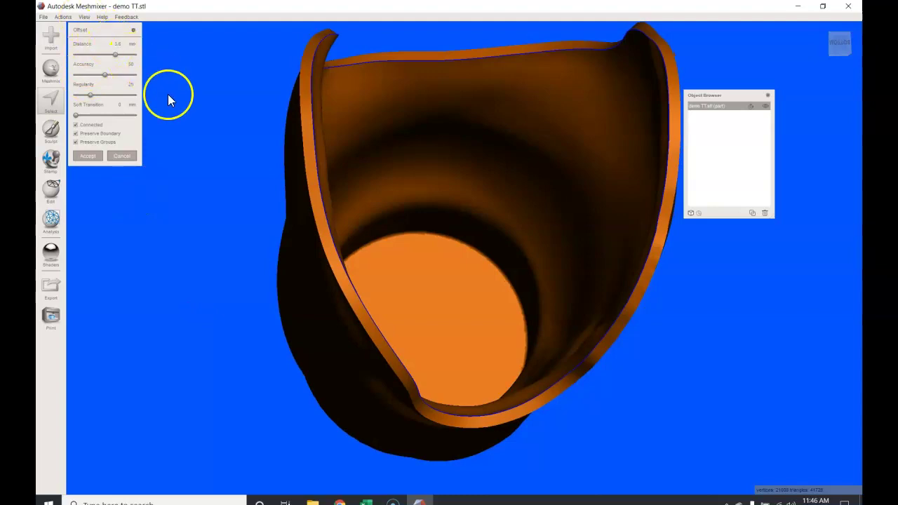
scroll(274, 254, "down", 3)
right_click_drag(247, 215, 277, 223)
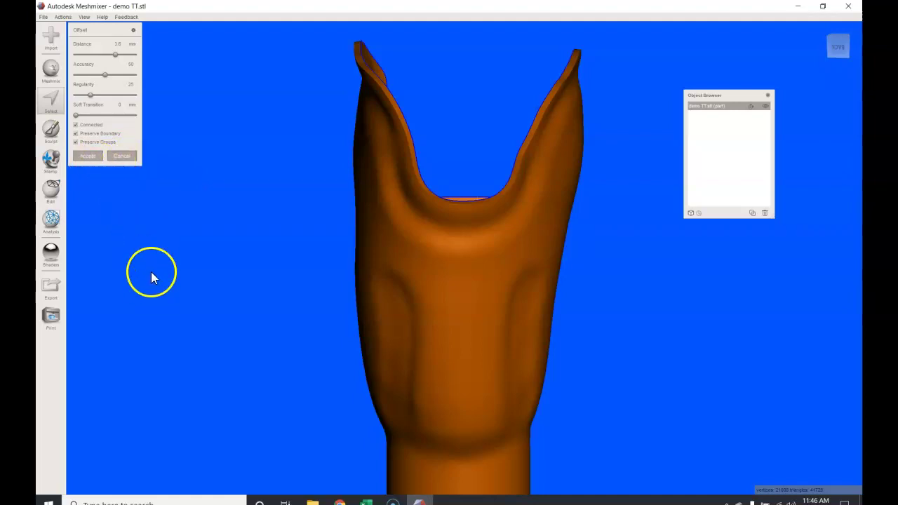
Step: Accept the offset and clear the selection on the thickened socket
left_click(89, 155)
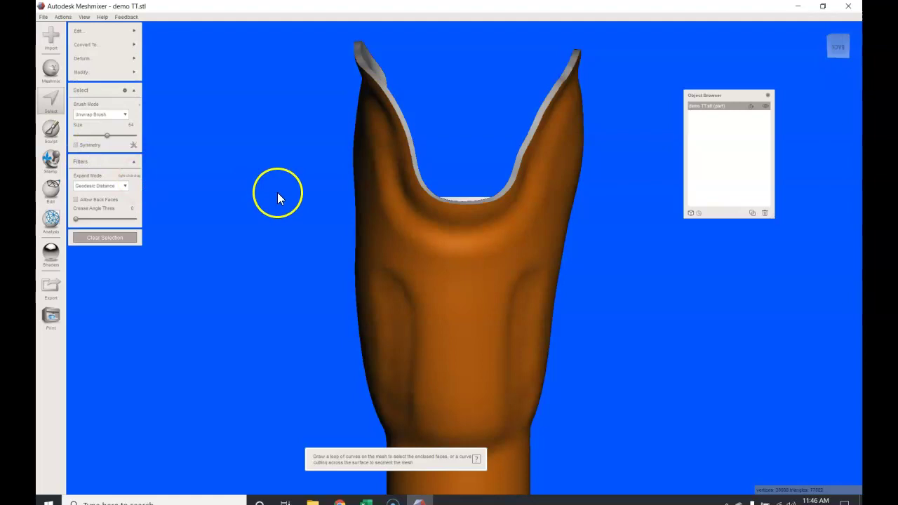
right_click_drag(276, 193, 272, 146)
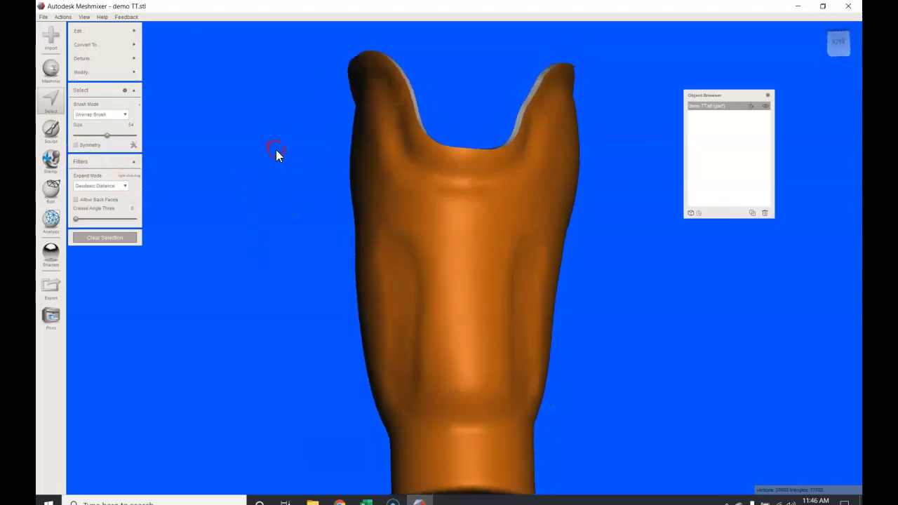
left_click(106, 238)
Step: Inspect the thickened socket's interior, rim and outer surface
right_click_drag(271, 325, 224, 376)
scroll(272, 351, "up", 3)
scroll(270, 344, "up", 2)
scroll(270, 344, "down", 4)
scroll(270, 344, "up", 3)
scroll(203, 338, "down", 3)
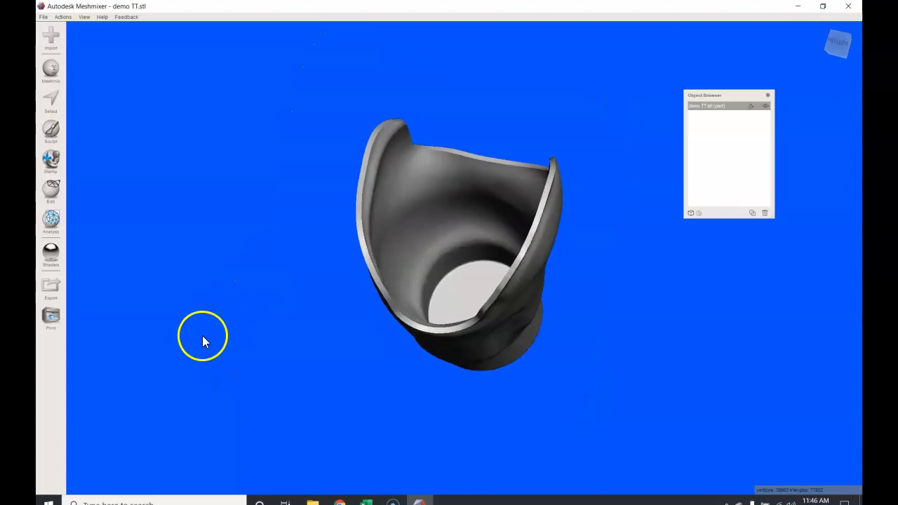
right_click_drag(202, 340, 217, 239)
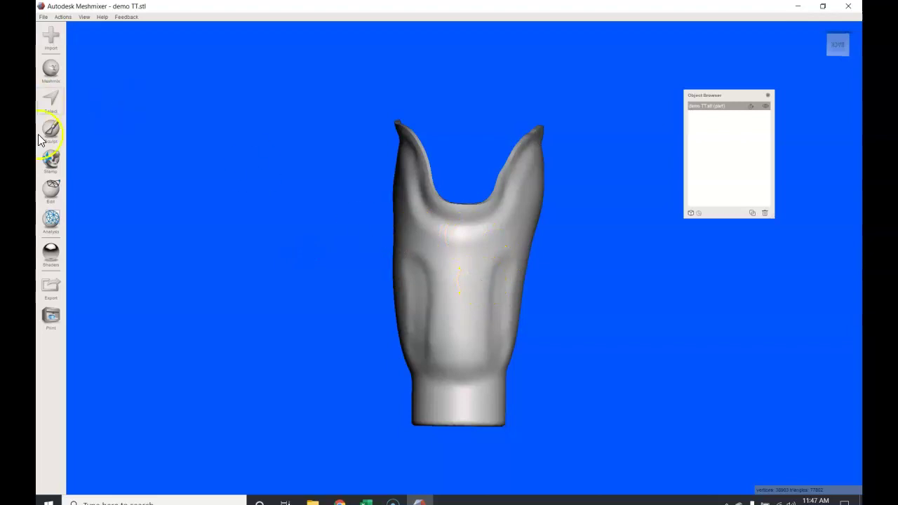
Step: With the Select brush at size 44, paint the side of the socket's distal cylinder and a stripe running up that side panel
left_click(50, 102)
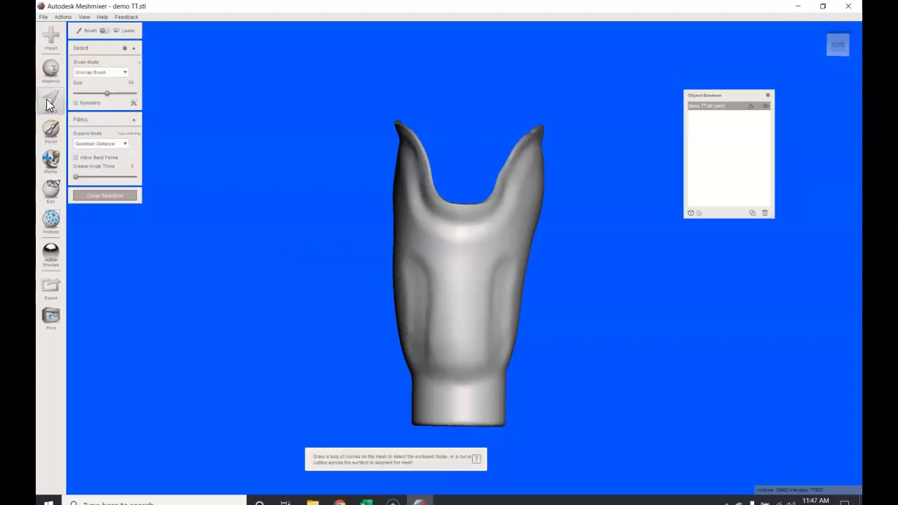
right_click_drag(378, 299, 431, 306)
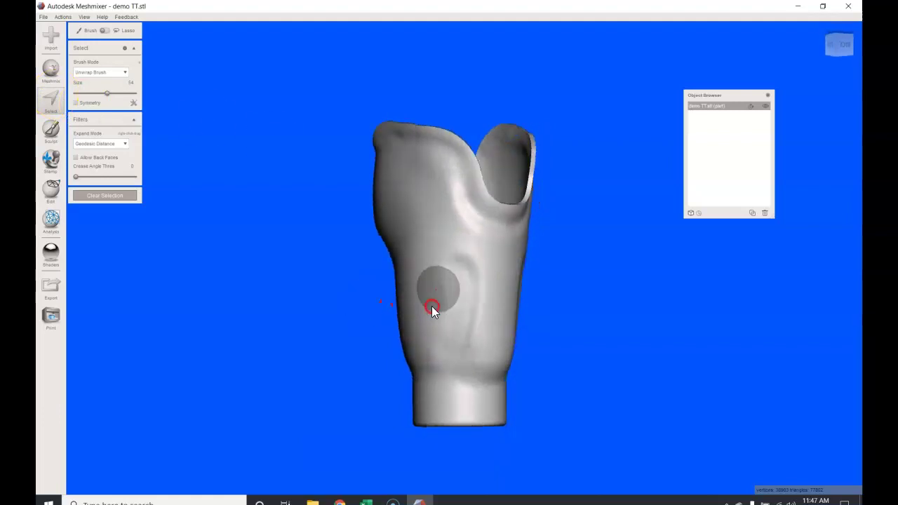
left_click(101, 94)
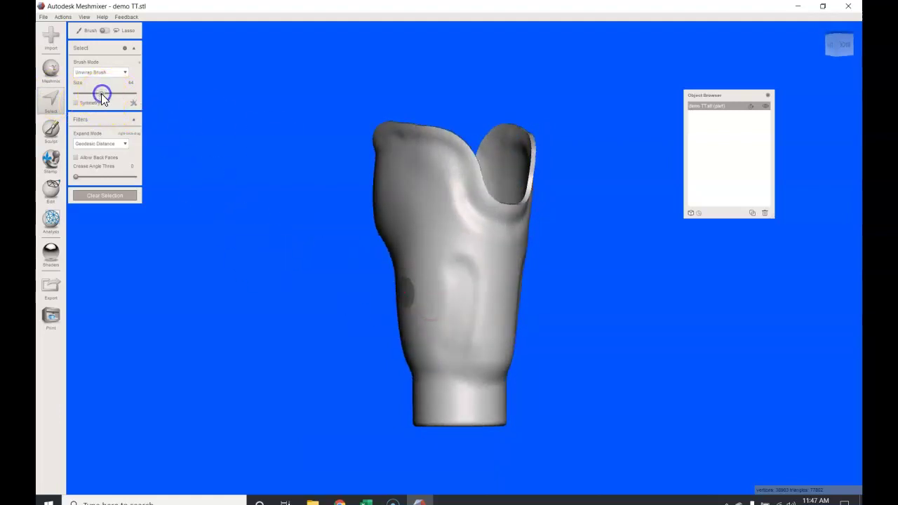
mouse_move(494, 379)
left_mouse_down()
mouse_move(466, 369)
mouse_move(495, 376)
mouse_move(430, 401)
mouse_move(518, 396)
mouse_move(452, 405)
mouse_move(492, 410)
mouse_move(406, 429)
mouse_move(505, 416)
mouse_move(384, 429)
left_mouse_up()
left_click(429, 397)
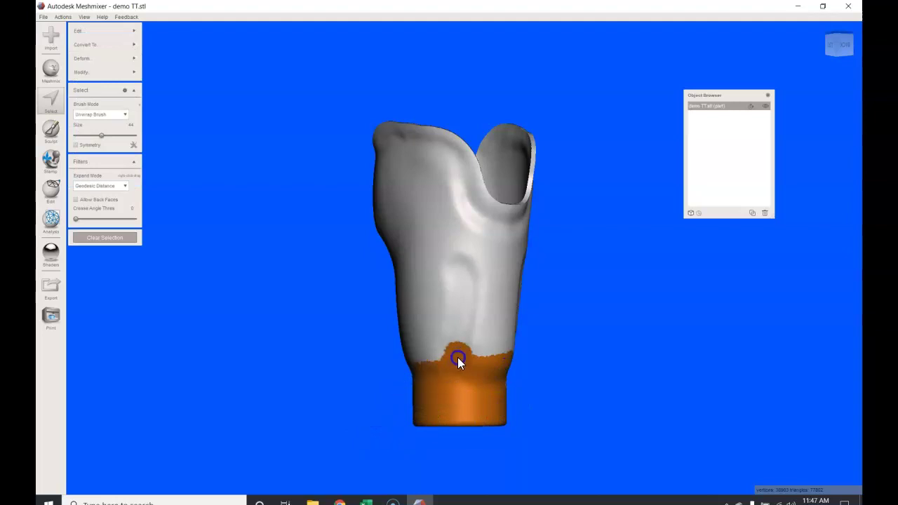
left_click_drag(466, 320, 471, 286)
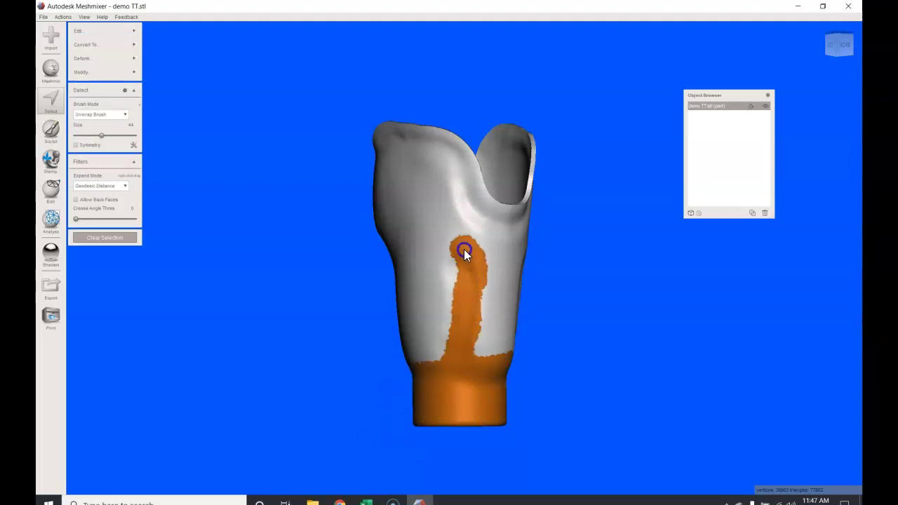
Step: Paint a closed selection outline around the socket's back panel below the rim and cover the back of the distal cylinder
right_click_drag(212, 347, 458, 361)
right_click_drag(395, 265, 311, 322)
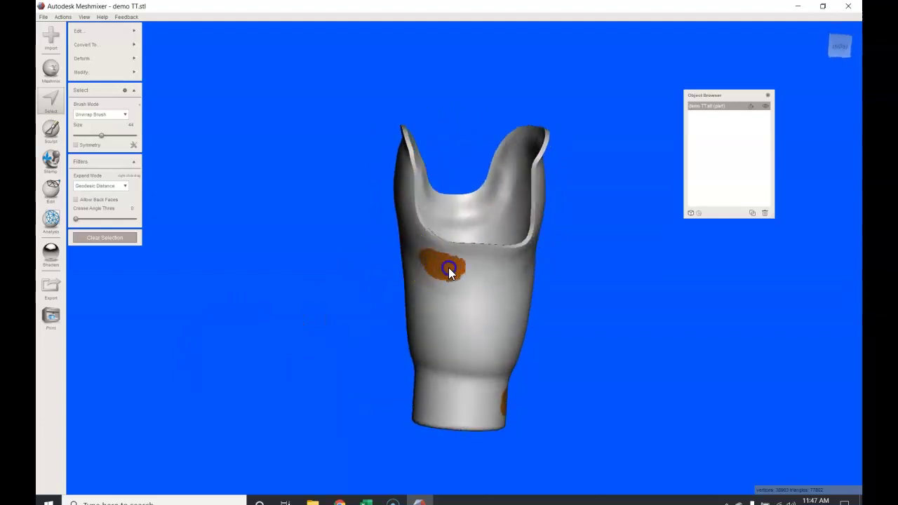
mouse_move(522, 268)
left_mouse_down()
mouse_move(477, 296)
mouse_move(447, 279)
left_mouse_up()
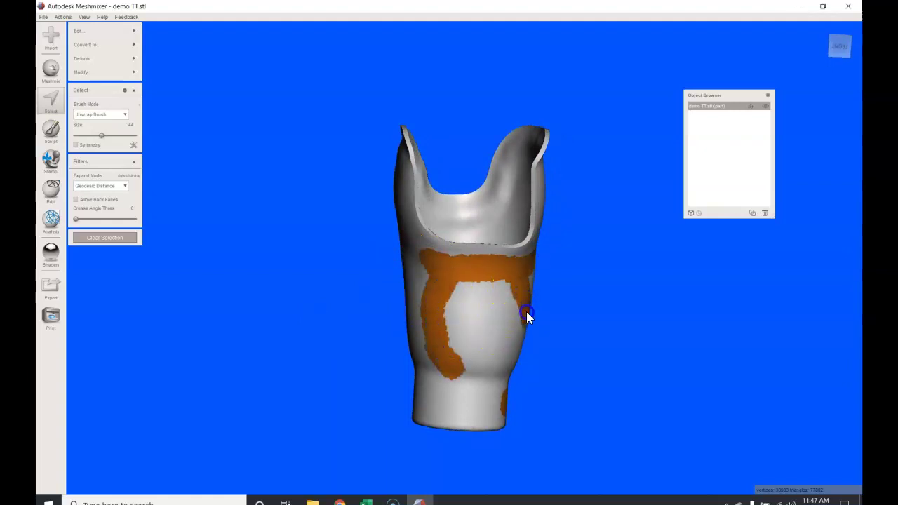
mouse_move(462, 376)
left_mouse_down()
mouse_move(425, 369)
mouse_move(435, 358)
mouse_move(457, 367)
left_mouse_up()
mouse_move(492, 392)
left_mouse_down()
mouse_move(429, 404)
mouse_move(480, 405)
mouse_move(436, 419)
mouse_move(495, 419)
mouse_move(439, 425)
mouse_move(425, 397)
left_mouse_up()
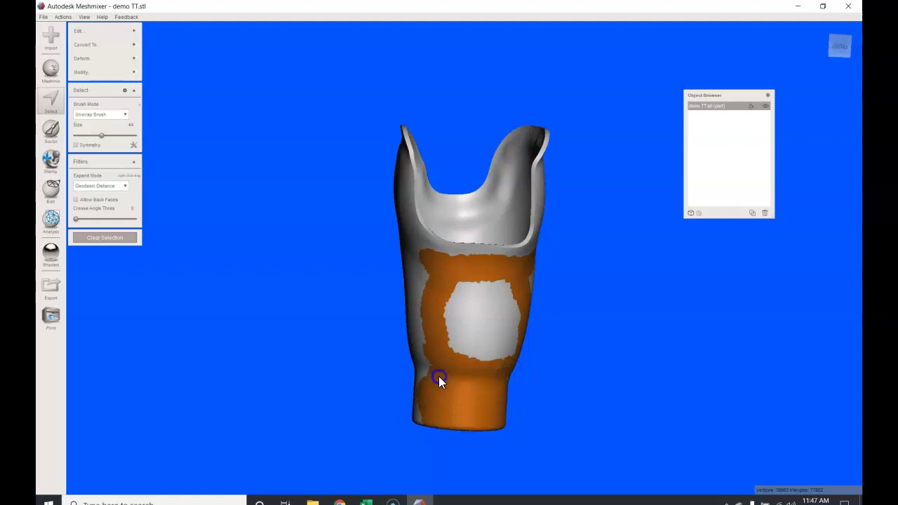
Step: Extend the painted selection around the front of the distal cylinder and over its flat end face
right_click_drag(243, 414, 375, 418)
left_click(401, 385)
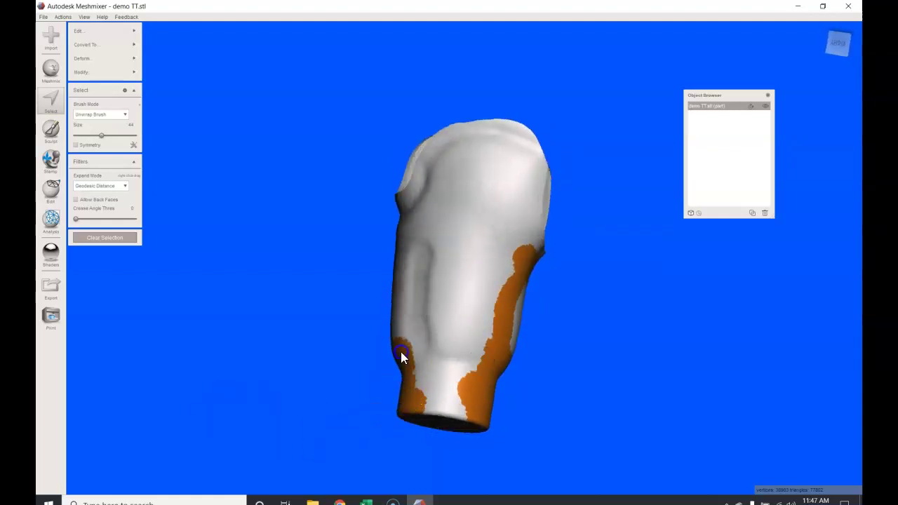
mouse_move(464, 361)
left_mouse_down()
mouse_move(406, 376)
mouse_move(437, 397)
mouse_move(348, 434)
left_mouse_up()
right_click_drag(348, 434, 264, 357)
left_click(437, 357)
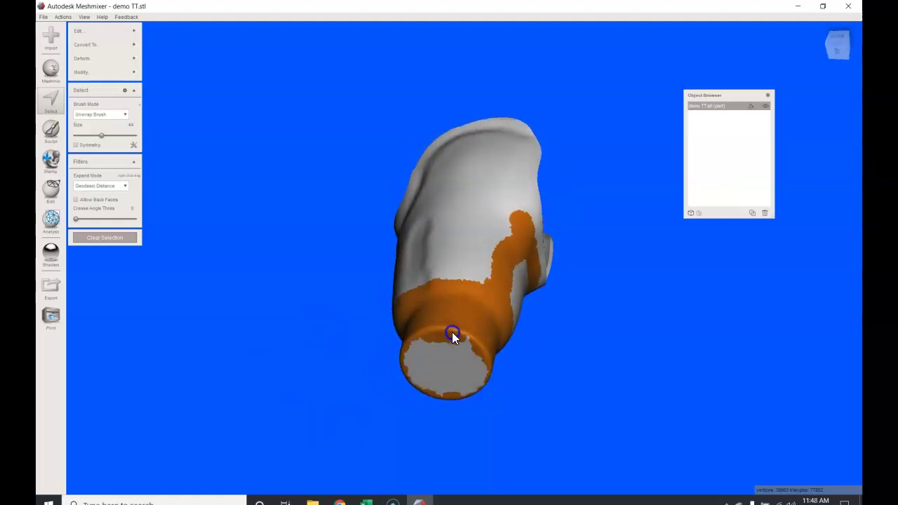
mouse_move(442, 393)
left_mouse_down()
mouse_move(469, 392)
mouse_move(468, 379)
mouse_move(419, 378)
left_mouse_up()
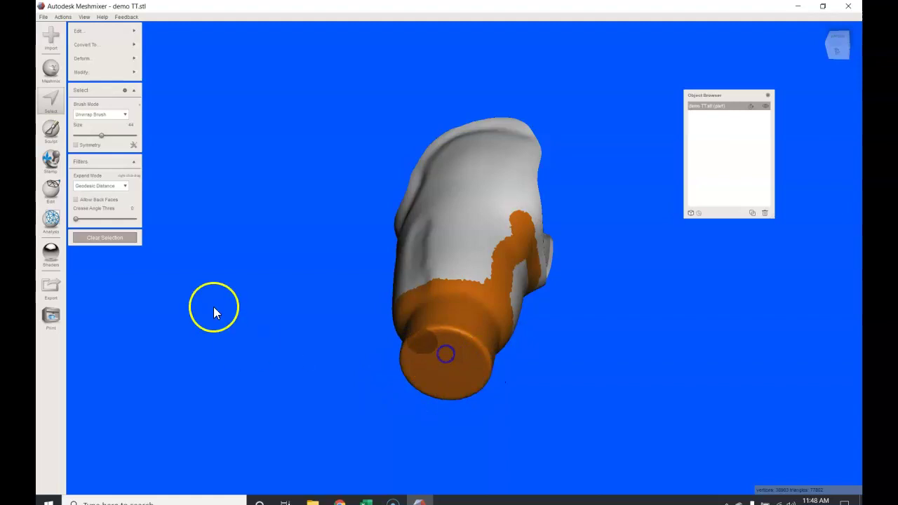
Step: Round off the lower side panel's painted outline and extend the selection in a closed loop around the side wing above it
right_click_drag(211, 311, 246, 397)
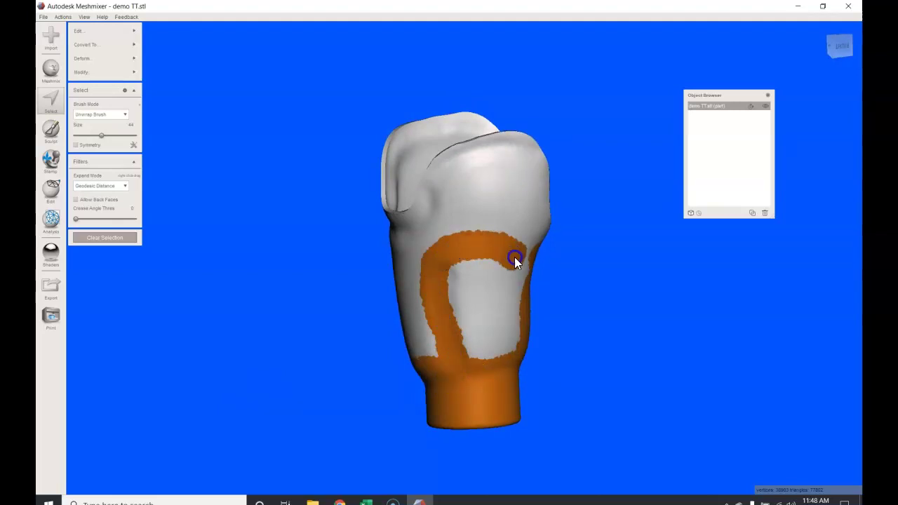
left_click(477, 369)
left_click_drag(515, 353, 465, 351)
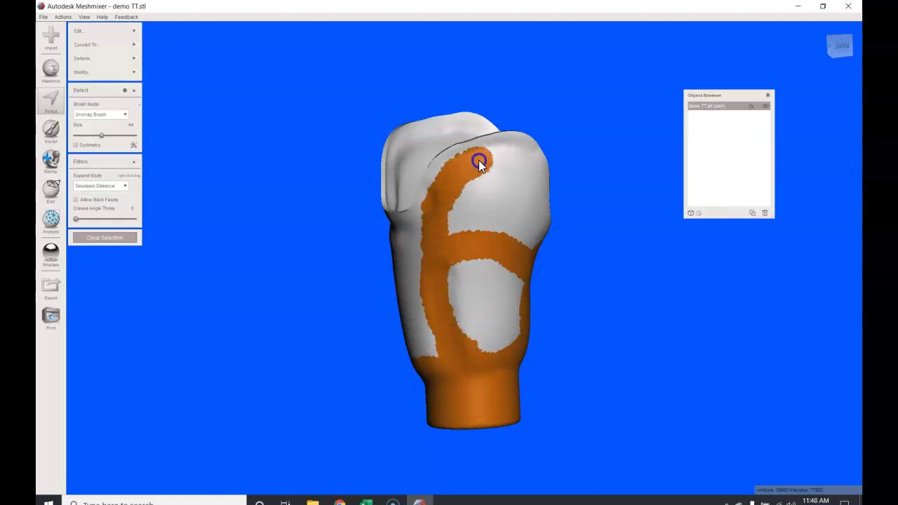
left_click_drag(505, 152, 527, 166)
mouse_move(533, 200)
left_mouse_down()
mouse_move(537, 232)
mouse_move(522, 254)
mouse_move(480, 230)
left_mouse_up()
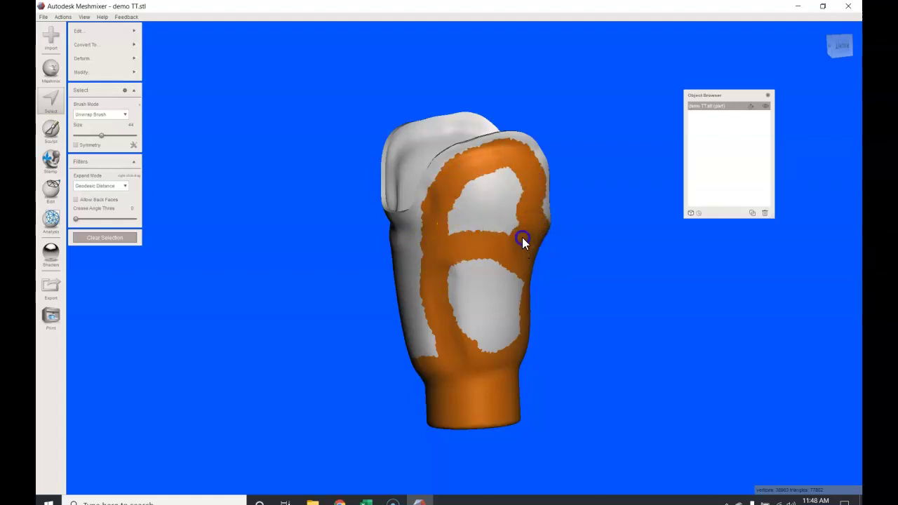
Step: Carry the painted selection below the curved rim and close loops around the opposite side's wing and lower panel
right_click_drag(294, 325, 437, 319)
left_click_drag(435, 226, 466, 237)
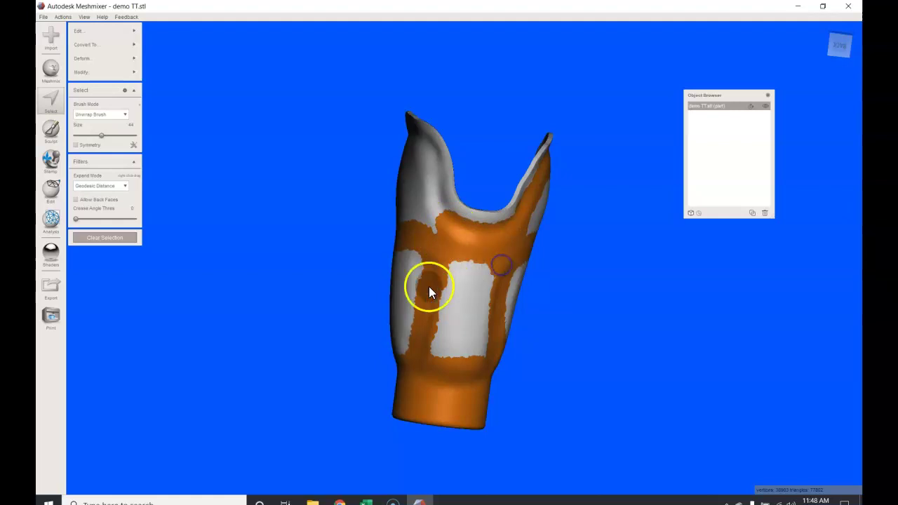
left_click_drag(419, 306, 426, 346)
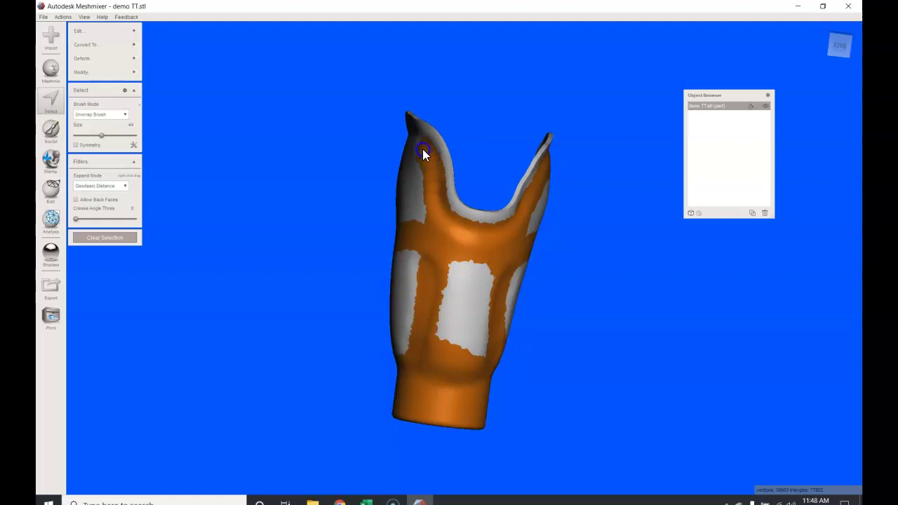
right_click_drag(210, 208, 348, 239)
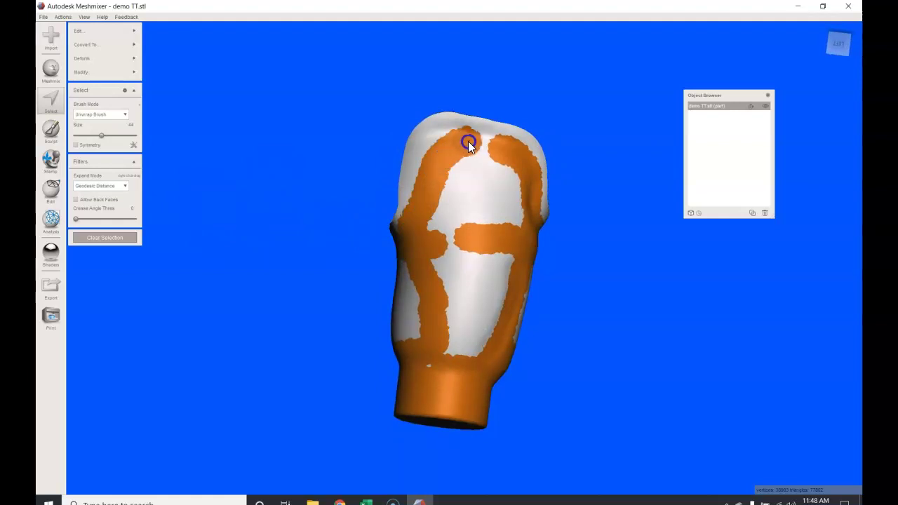
mouse_move(500, 148)
left_mouse_down()
mouse_move(429, 211)
mouse_move(495, 236)
mouse_move(521, 220)
mouse_move(515, 239)
mouse_move(487, 252)
mouse_move(480, 233)
mouse_move(455, 228)
mouse_move(423, 278)
mouse_move(445, 300)
left_mouse_up()
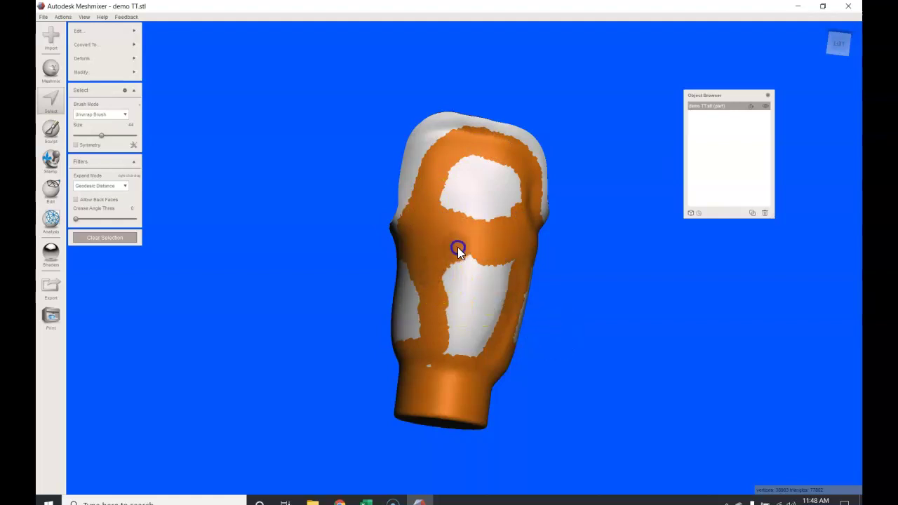
left_click(443, 355)
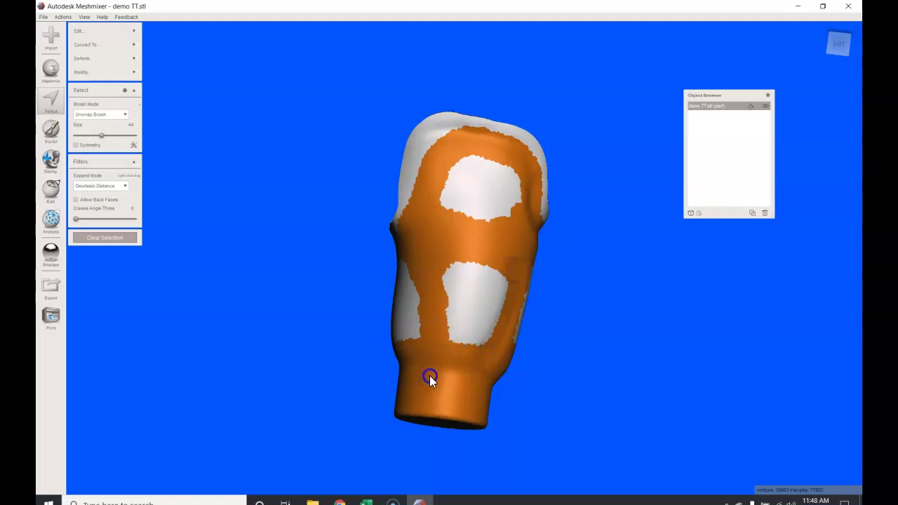
Step: Round the panel outline below the flat rim edge and even out the selection border along that edge
right_click_drag(430, 375, 341, 417)
left_click(443, 366)
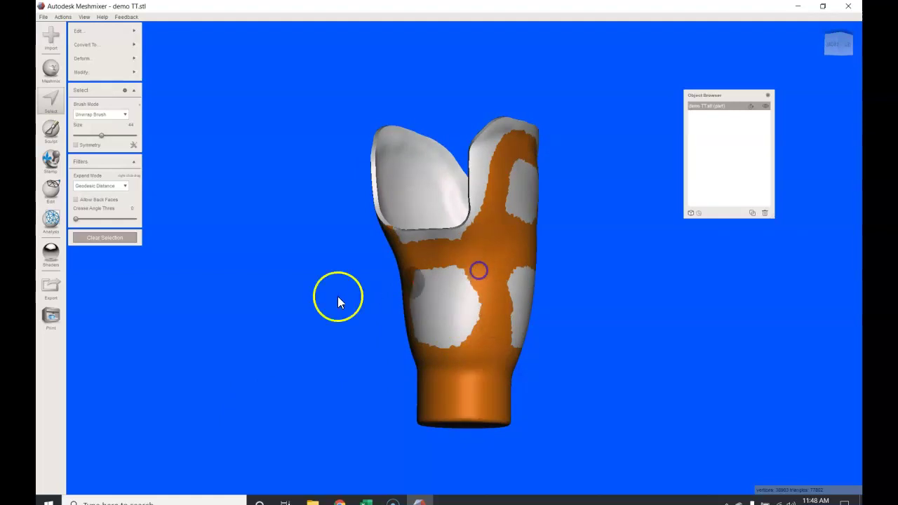
right_click_drag(288, 310, 363, 348)
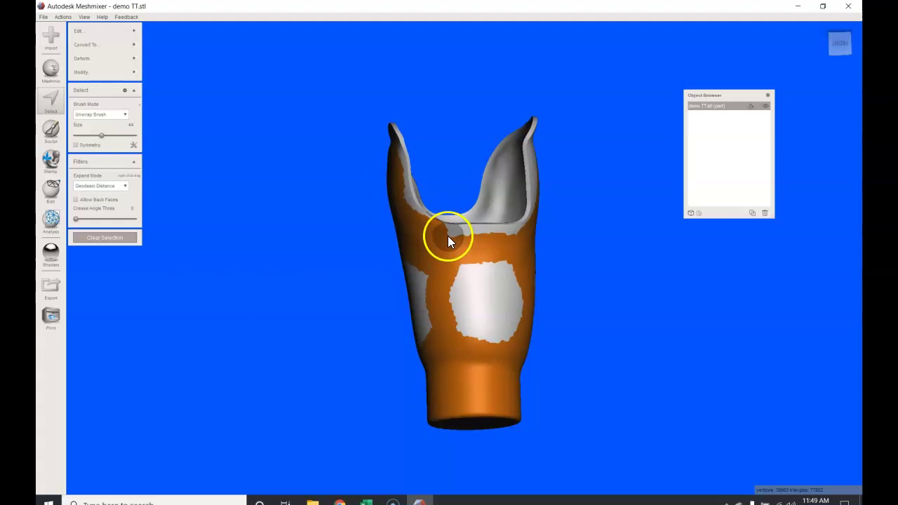
left_click_drag(450, 236, 431, 220, "ctrl")
Step: Round the lower side panel's corners and widen the vertical band beside it with the Select brush
right_click_drag(298, 302, 394, 313)
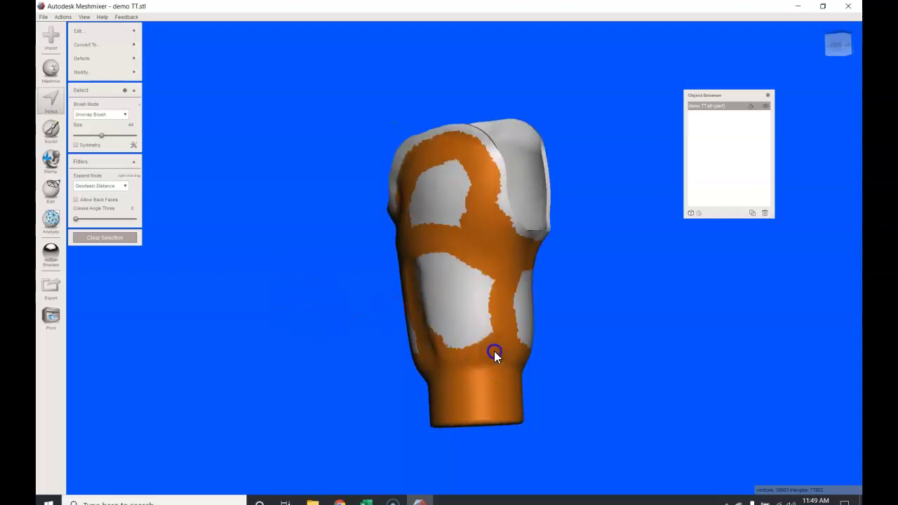
mouse_move(459, 347)
left_mouse_down()
mouse_move(445, 326)
mouse_move(488, 268)
left_mouse_up()
mouse_move(346, 405)
right_mouse_down()
mouse_move(311, 393)
mouse_move(377, 391)
right_mouse_up()
left_click(437, 291)
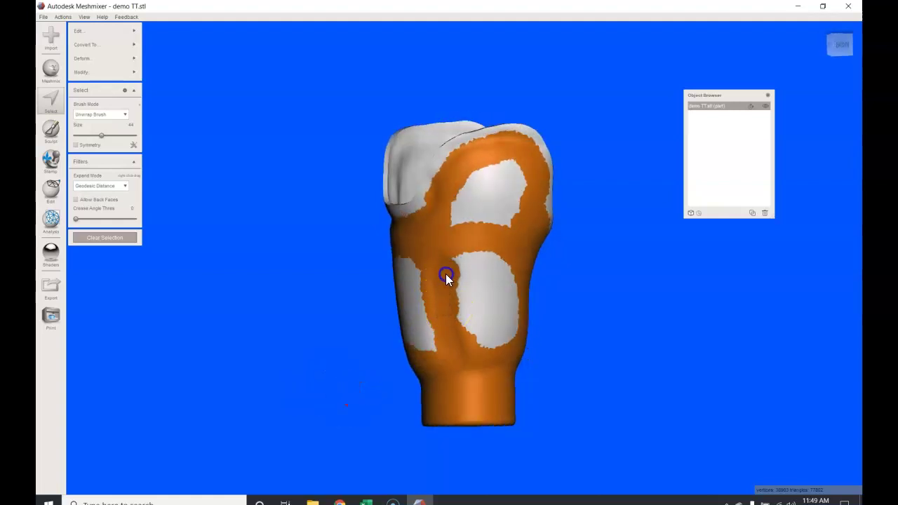
left_click_drag(441, 395, 211, 425)
Step: Even out the lower edges of the unselected panels below the curved rim and on the opposite side
right_click_drag(280, 419, 315, 425)
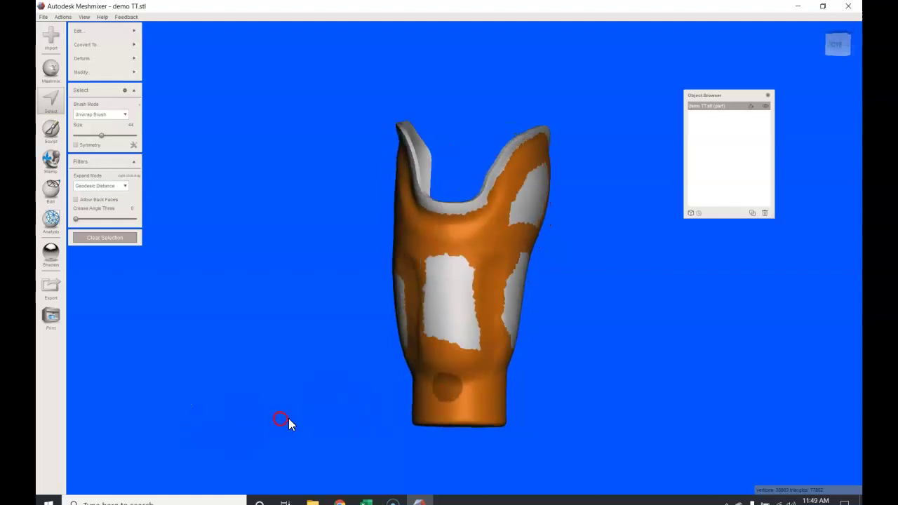
left_click(467, 349)
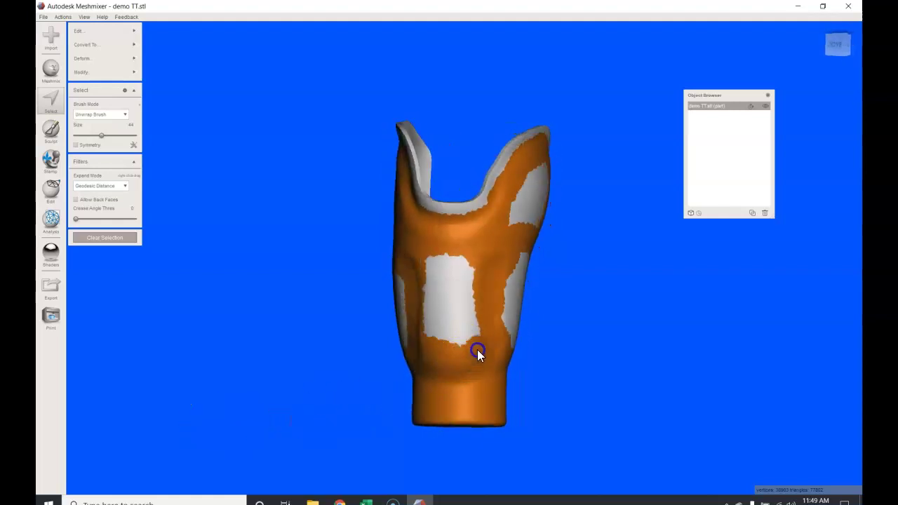
left_click(456, 362)
right_click_drag(370, 353, 452, 362)
left_click(419, 366)
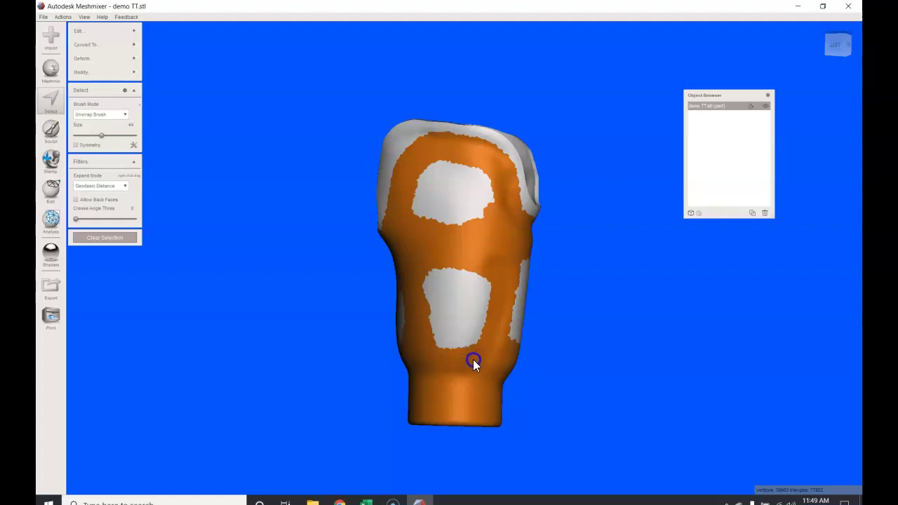
left_click_drag(393, 379, 221, 378)
right_click_drag(281, 357, 334, 366)
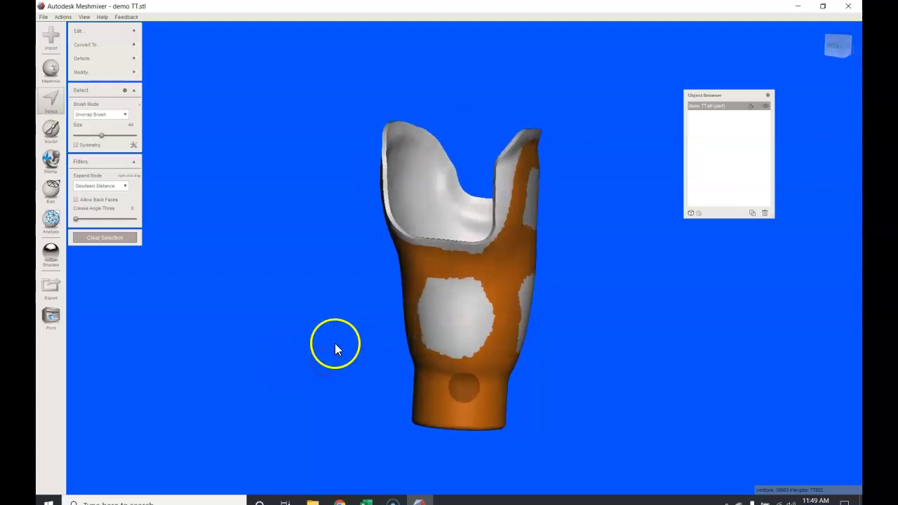
Step: Undo the stray stroke that removed the upper bands from the painted selection
left_click_drag(419, 341, 294, 395)
left_click(82, 71)
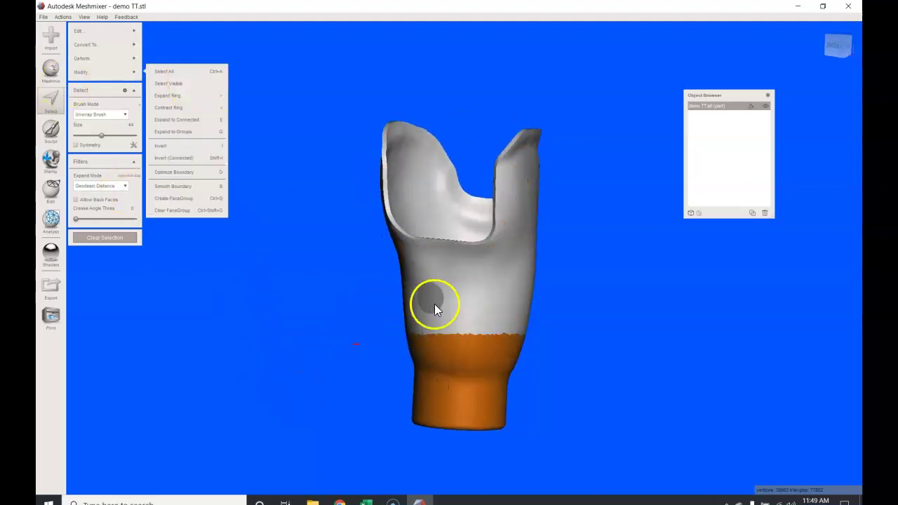
left_click(63, 18)
left_click(73, 27)
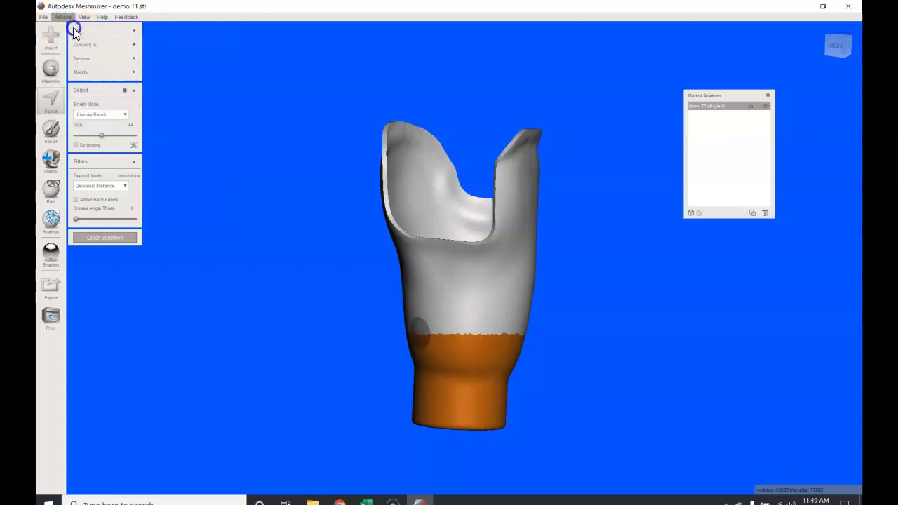
Step: Clear the selection and undo the clearing to bring the painted regions back
right_click_drag(294, 361, 349, 363)
left_click(68, 20)
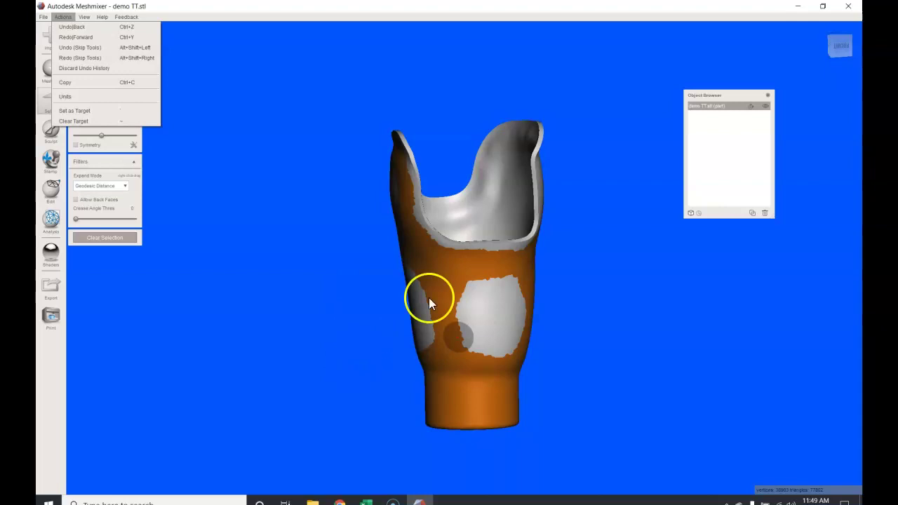
left_click_drag(237, 242, 440, 334)
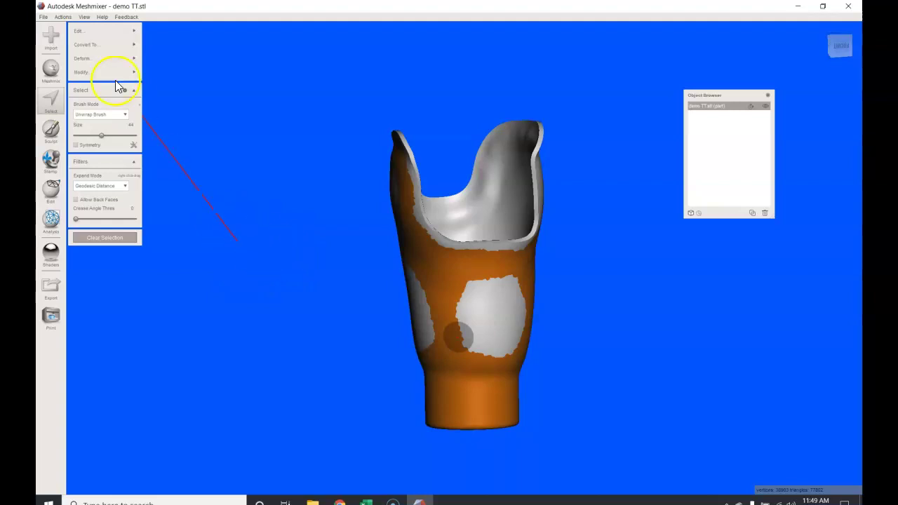
left_click(62, 17)
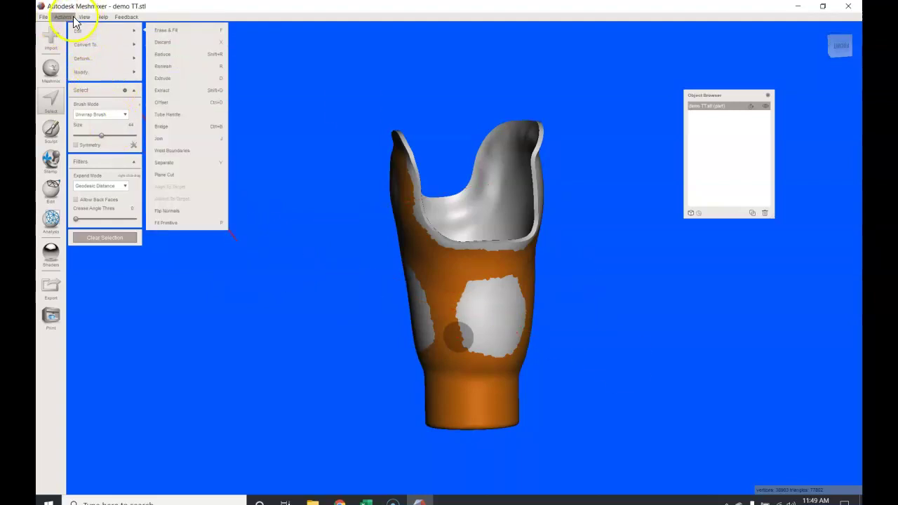
key("Escape")
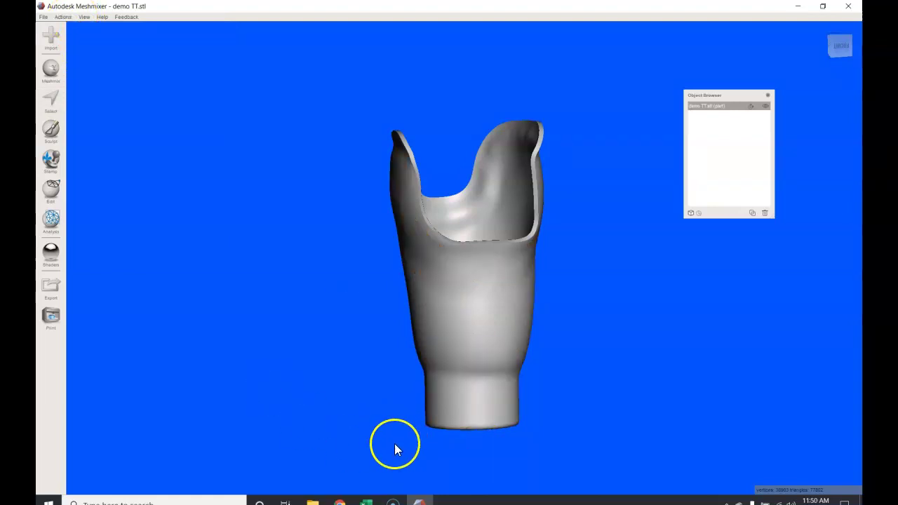
left_click(63, 17)
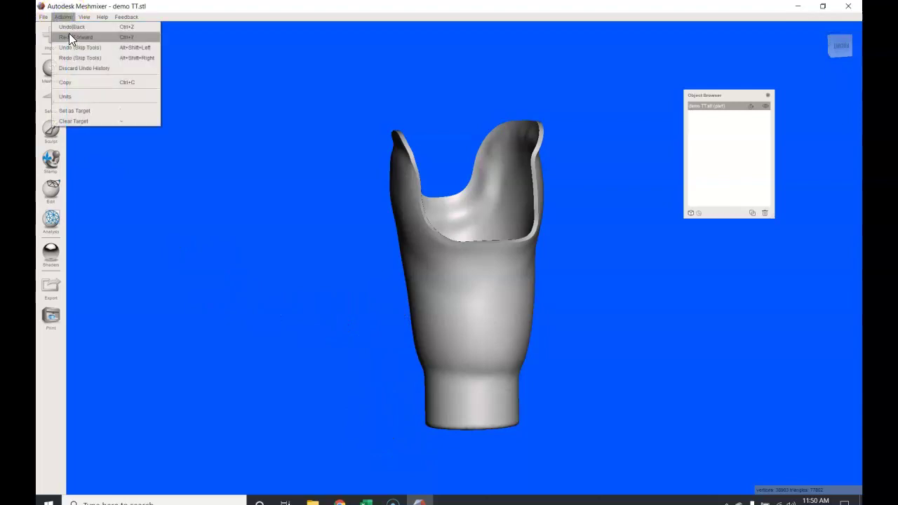
left_click(68, 27)
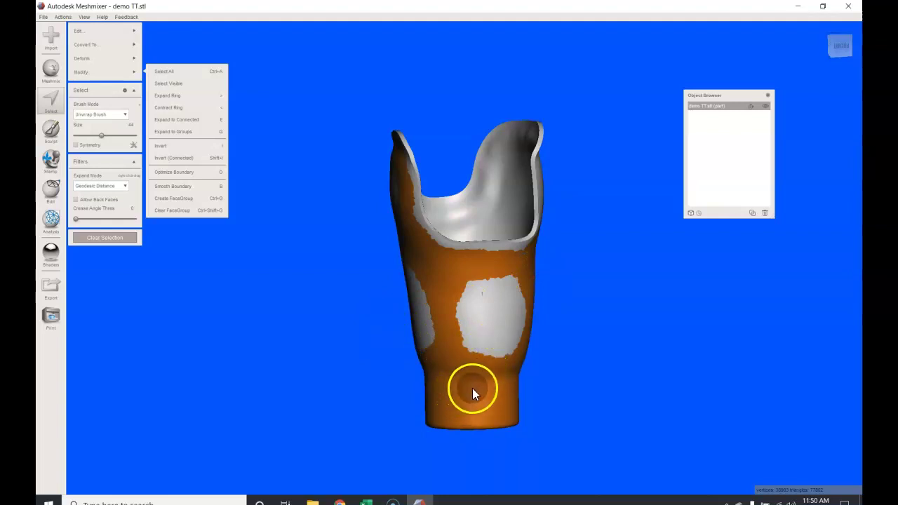
Step: Check the selection around the socket and touch up the painted bands between the side panels
right_click_drag(472, 388, 479, 365)
right_click_drag(413, 365, 219, 386)
right_click_drag(407, 284, 212, 365)
left_click(422, 249)
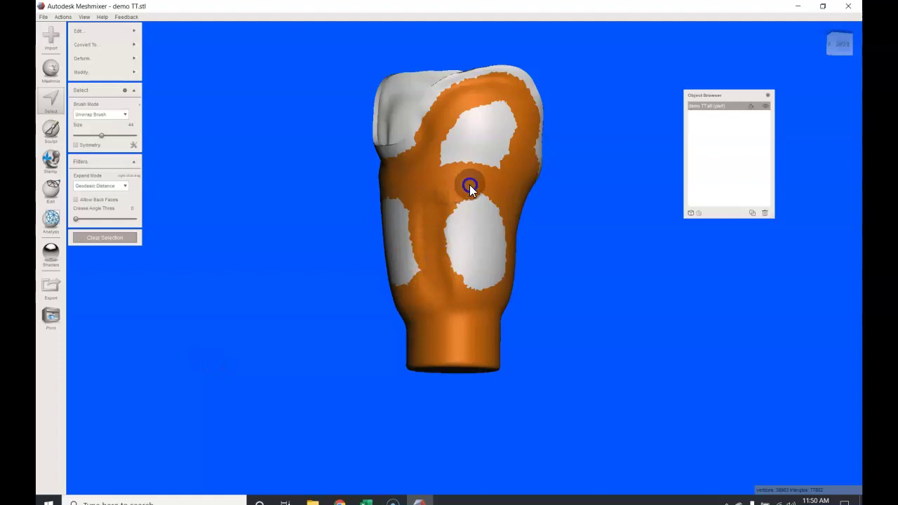
left_click(439, 179)
left_click_drag(463, 211, 403, 216)
left_click_drag(321, 269, 394, 315)
right_click_drag(394, 312, 256, 324)
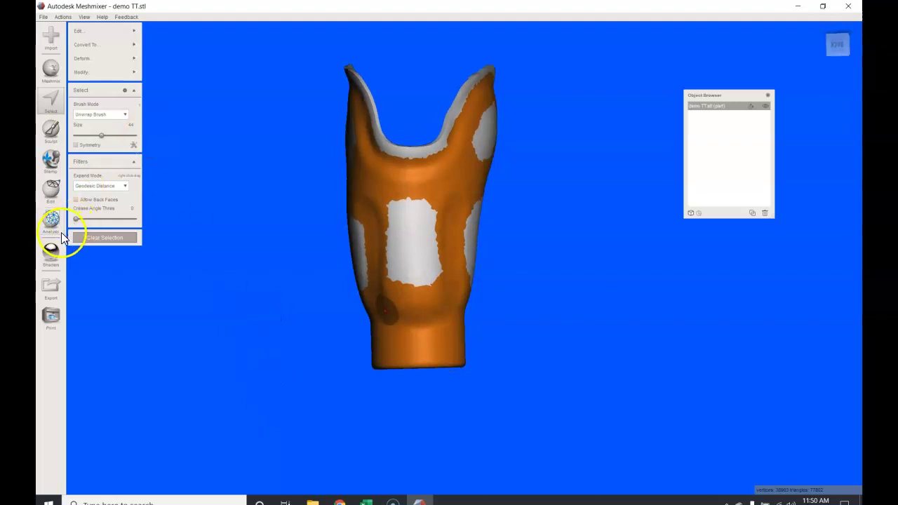
Step: Optimize the selection boundary and smooth it with Smoothness 100, Preserve Shape 100 and Border Rings 1
mouse_move(142, 77)
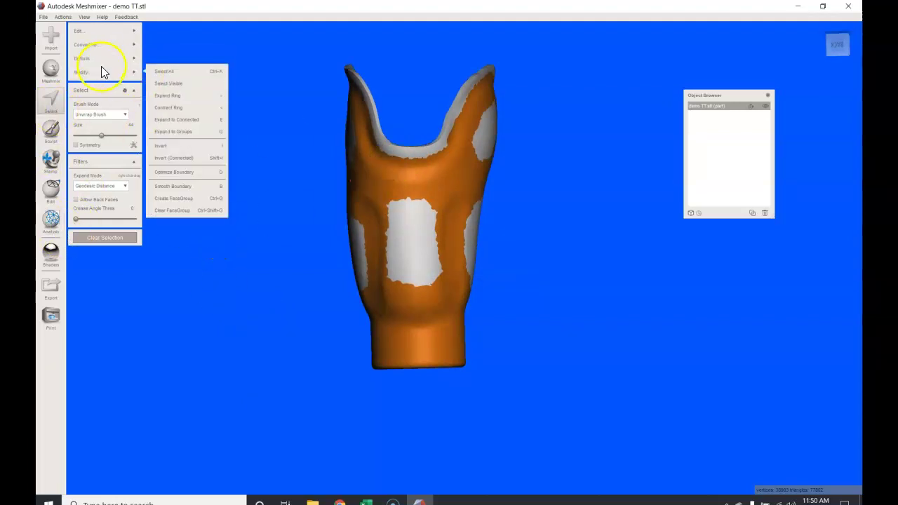
left_click(184, 171)
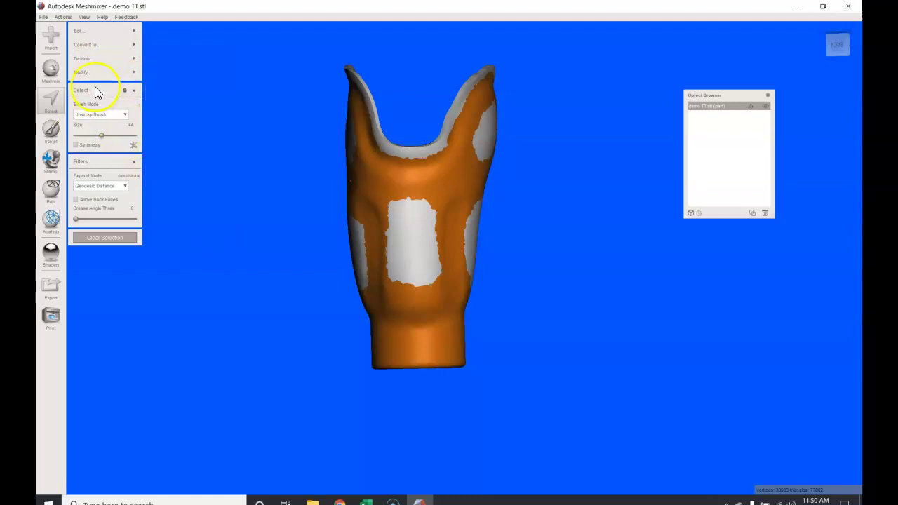
mouse_move(86, 72)
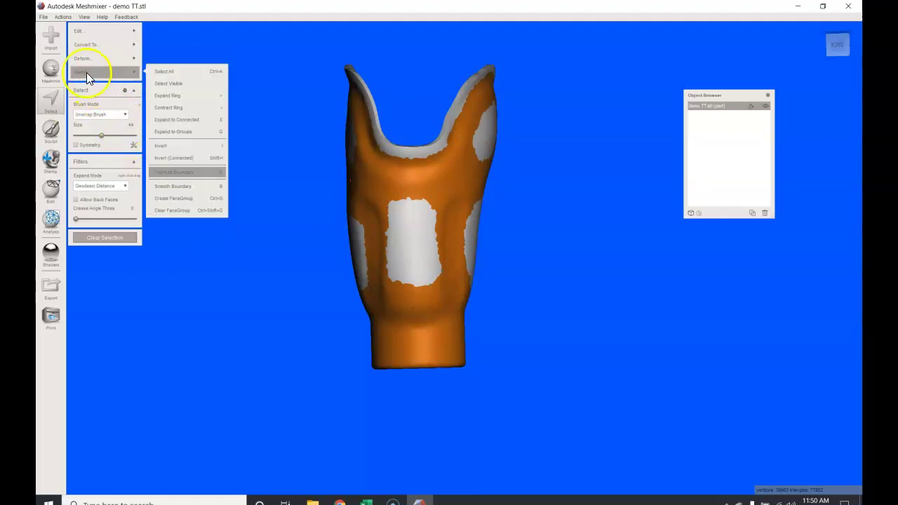
left_click(177, 195)
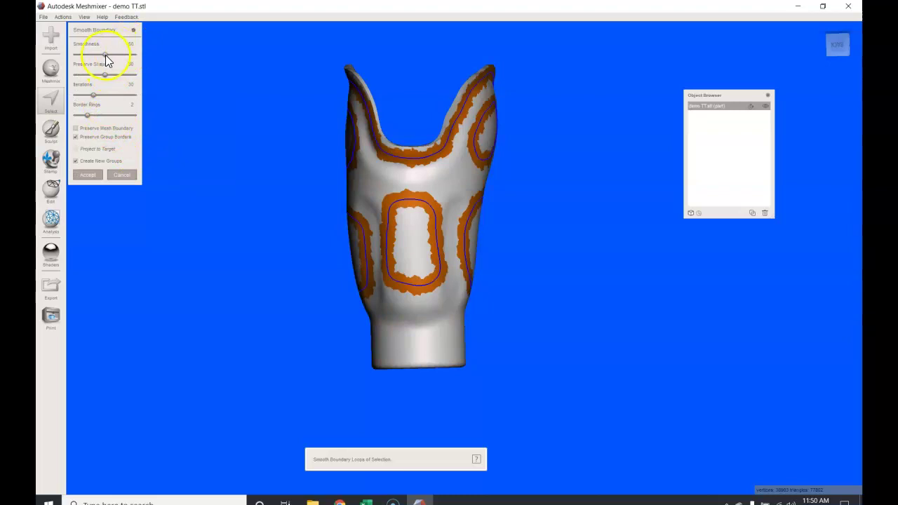
left_click_drag(104, 54, 148, 56)
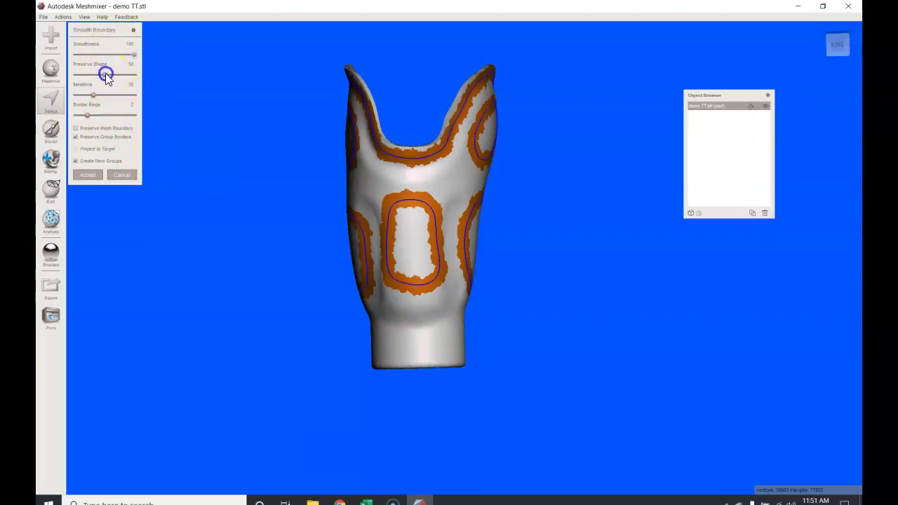
left_click_drag(137, 77, 148, 75)
left_click(124, 104)
key("Return")
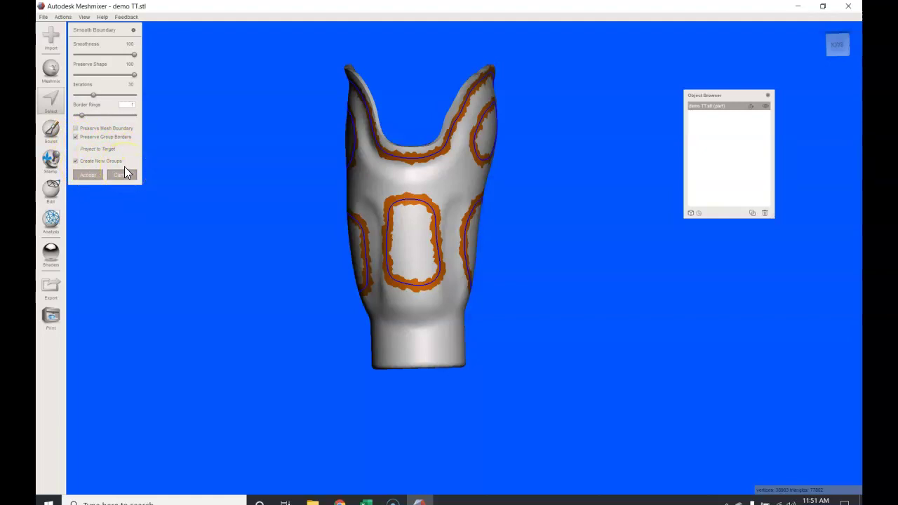
left_click(90, 177)
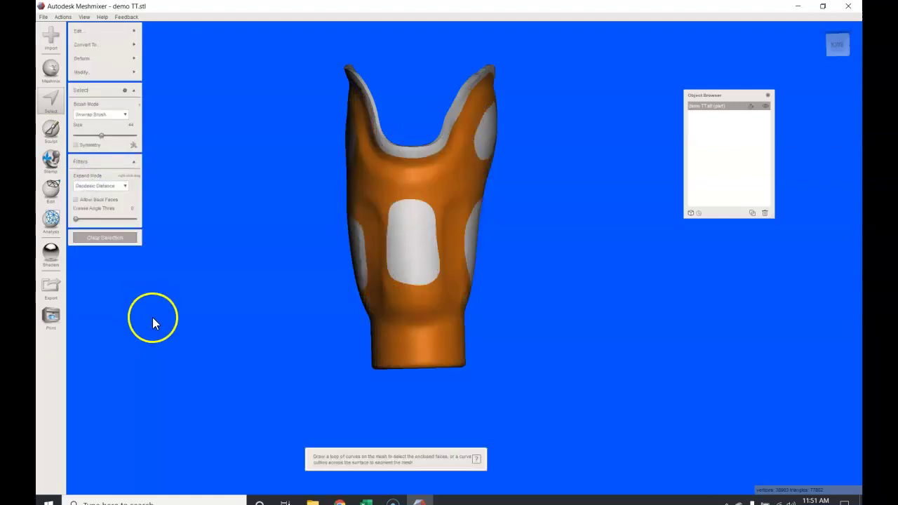
Step: Offset the selected strut and distal regions by 2 mm, keeping the offset connected, and accept it
mouse_move(249, 303)
right_mouse_down()
mouse_move(275, 278)
mouse_move(335, 313)
mouse_move(411, 307)
mouse_move(419, 293)
mouse_move(493, 317)
mouse_move(242, 319)
mouse_move(259, 296)
mouse_move(249, 296)
mouse_move(272, 316)
mouse_move(254, 297)
mouse_move(263, 306)
right_mouse_up()
left_click(97, 67)
mouse_move(89, 30)
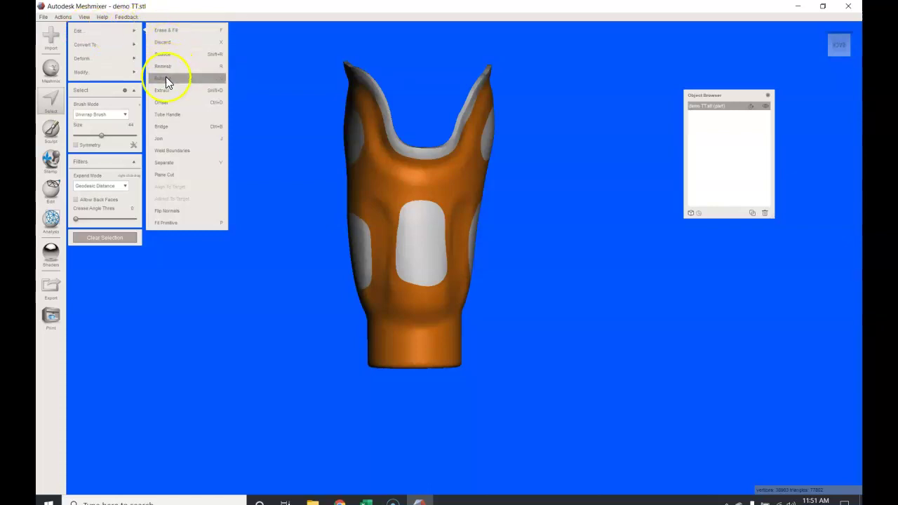
left_click(162, 102)
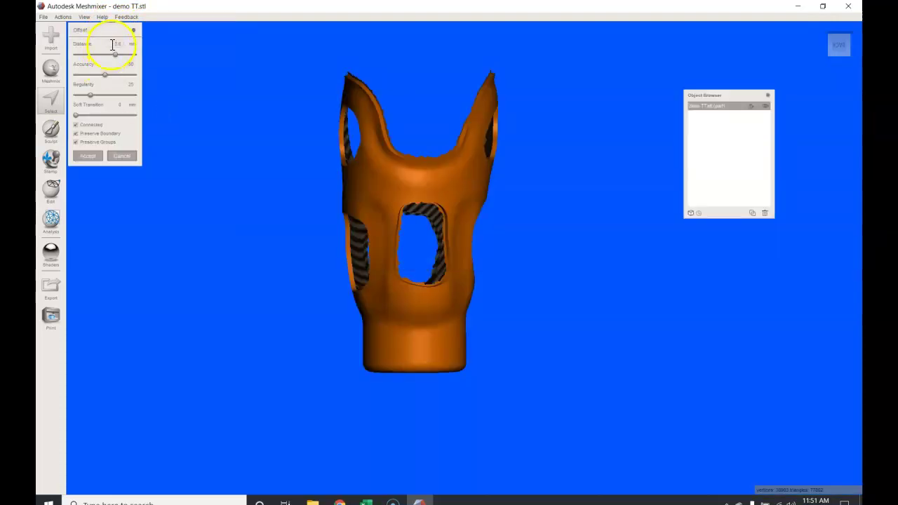
left_click_drag(115, 44, 132, 49)
mouse_move(139, 68)
left_mouse_down()
mouse_move(116, 63)
mouse_move(127, 63)
left_mouse_up()
left_click(118, 106)
left_click(332, 194)
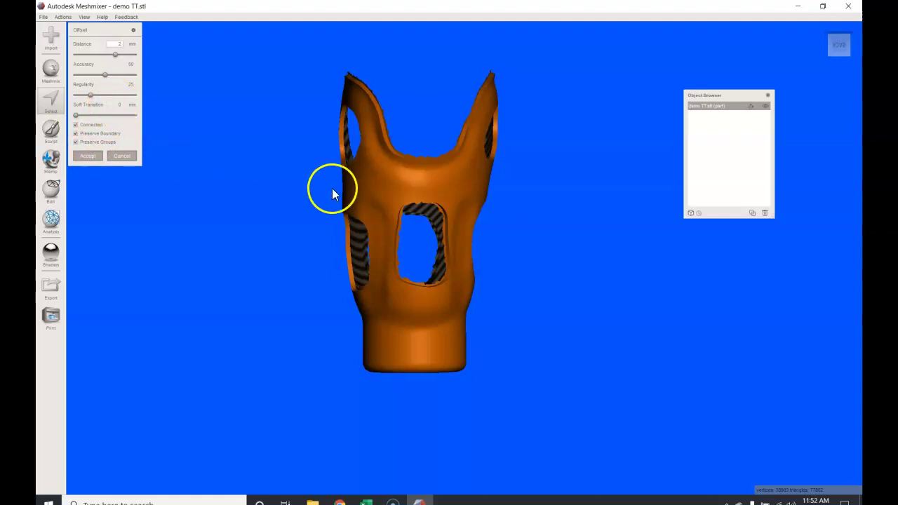
left_click(83, 152)
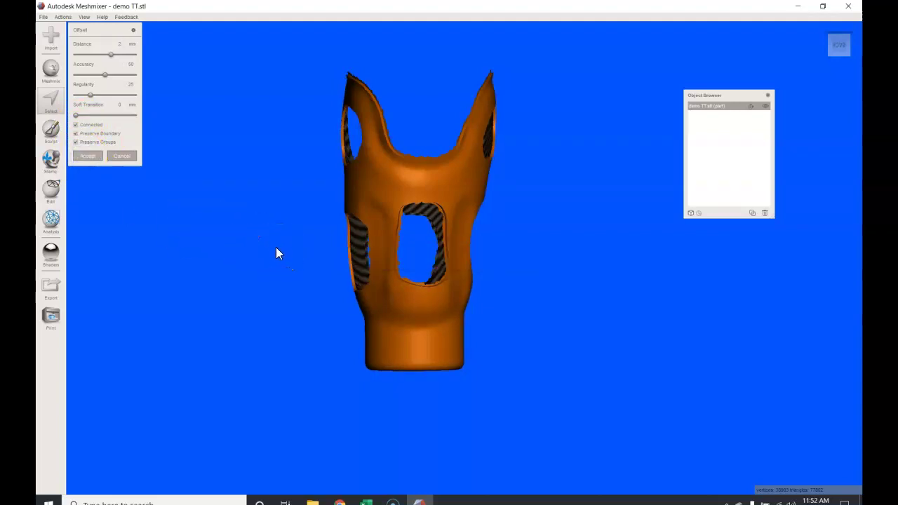
left_click(256, 245)
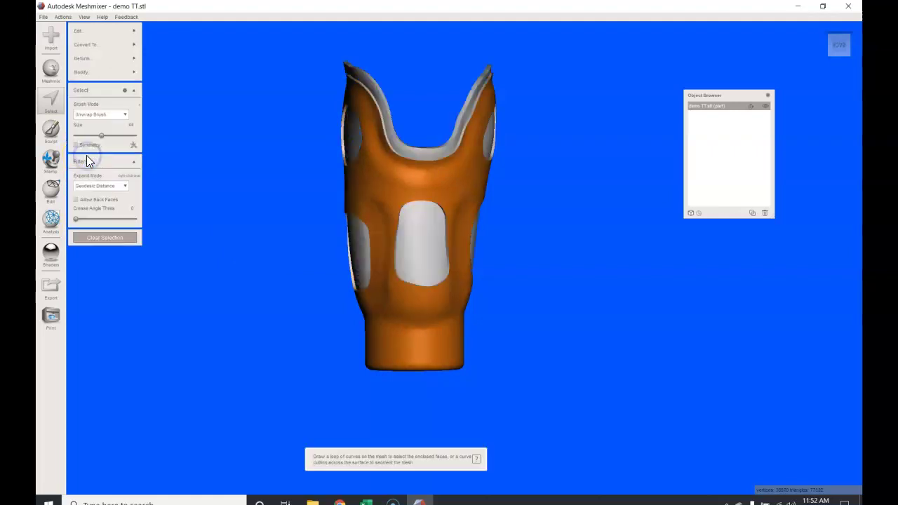
Step: Check the offset frame from several sides and clear the selection
right_click_drag(278, 187, 382, 186)
right_click_drag(265, 208, 274, 241)
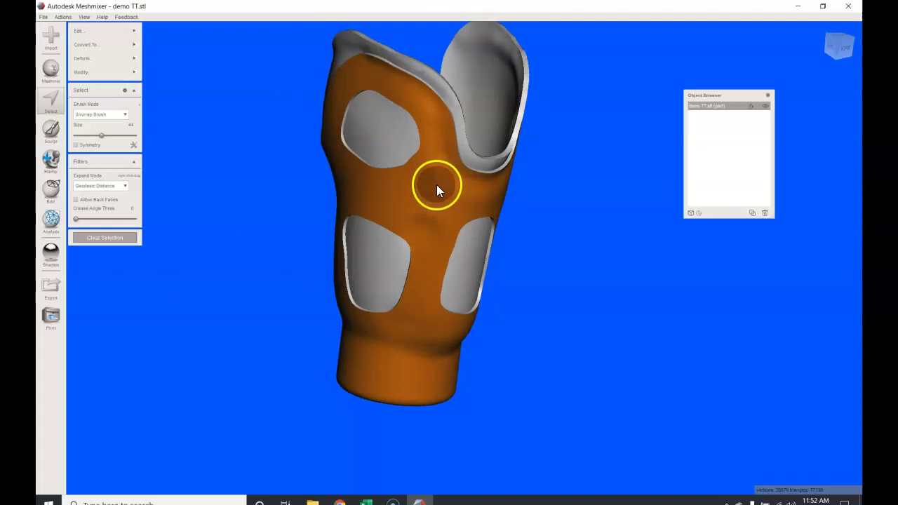
right_click_drag(375, 216, 222, 291)
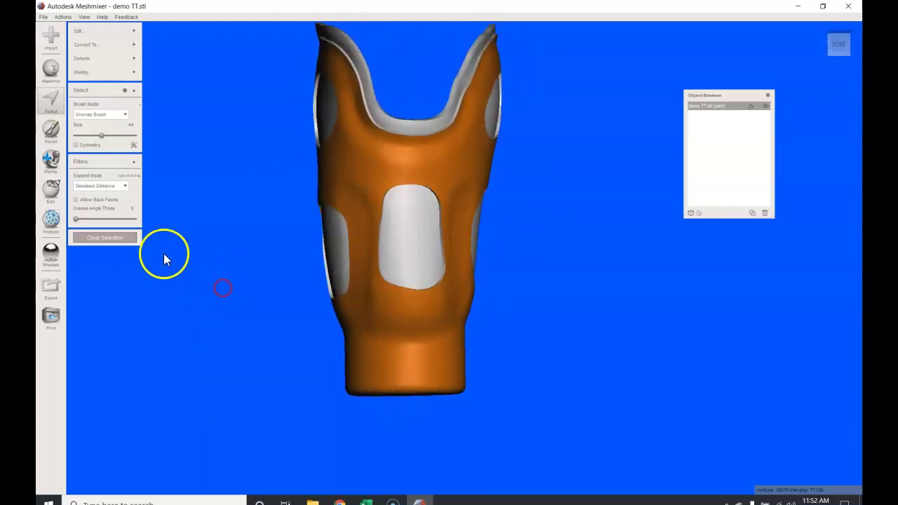
left_click(125, 238)
right_click_drag(231, 310, 168, 317)
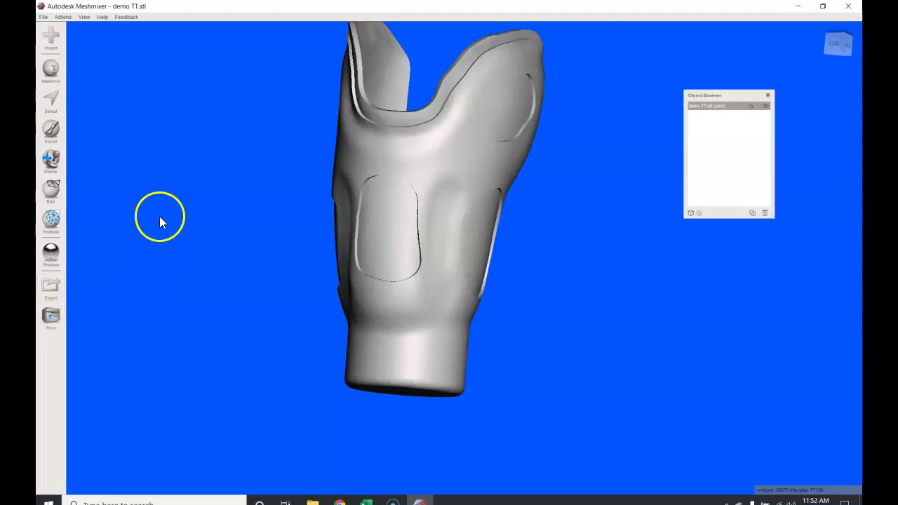
Step: Start sculpting in Surface mode with the RobustSmooth brush
right_click_drag(161, 219, 271, 257)
scroll(271, 254, "up", 5)
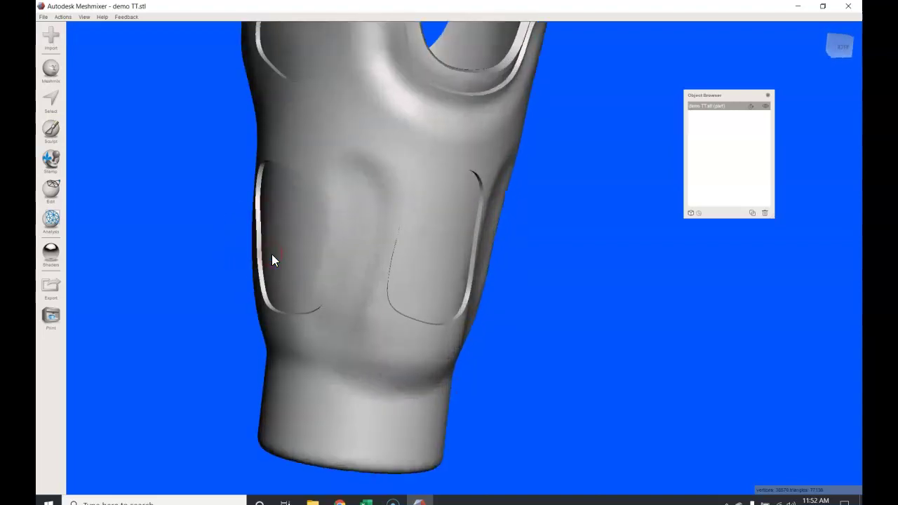
right_click_drag(125, 357, 177, 380)
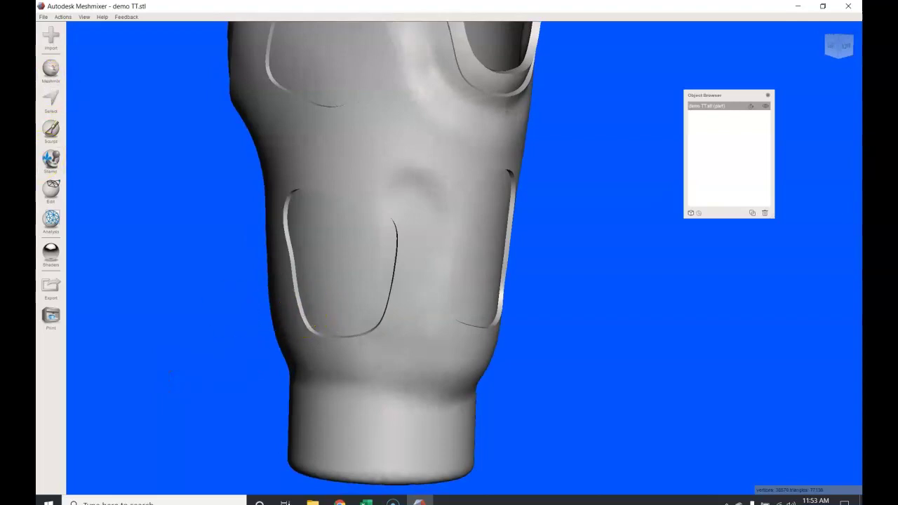
left_click(51, 132)
left_click(102, 50)
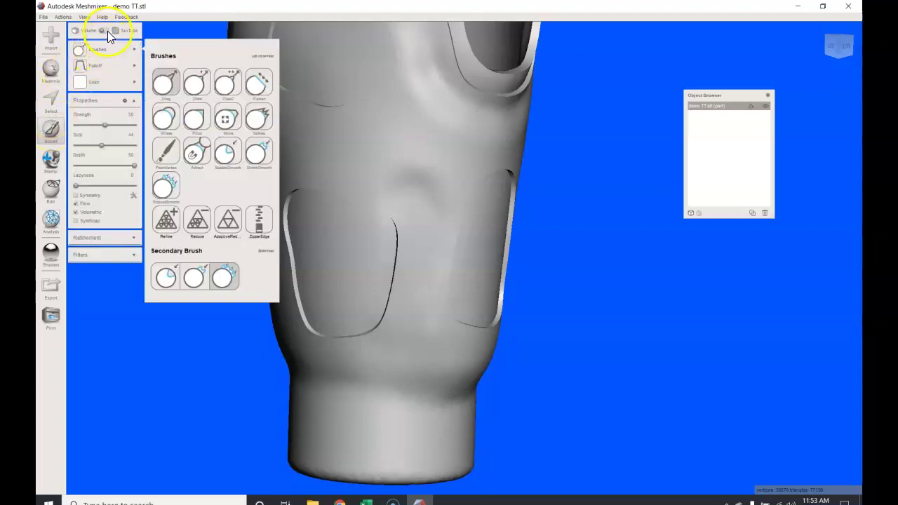
left_click(107, 31)
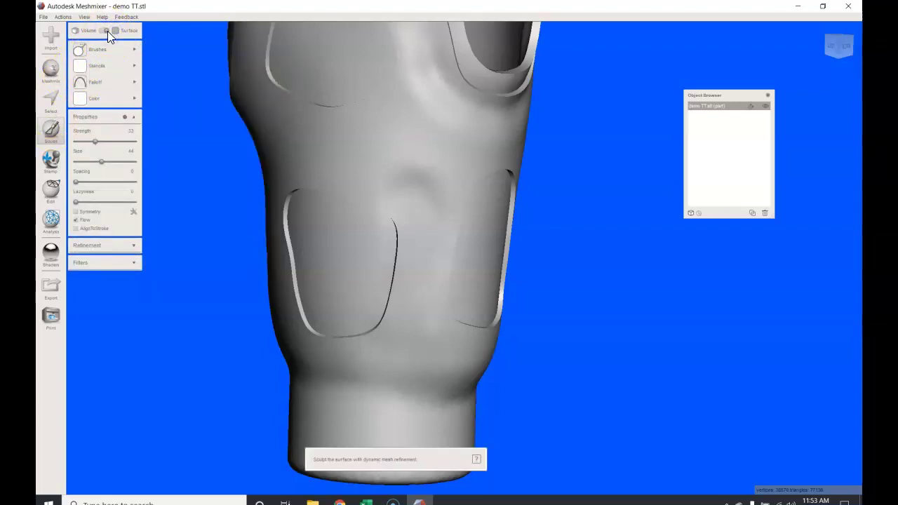
left_click(103, 62)
left_click(102, 49)
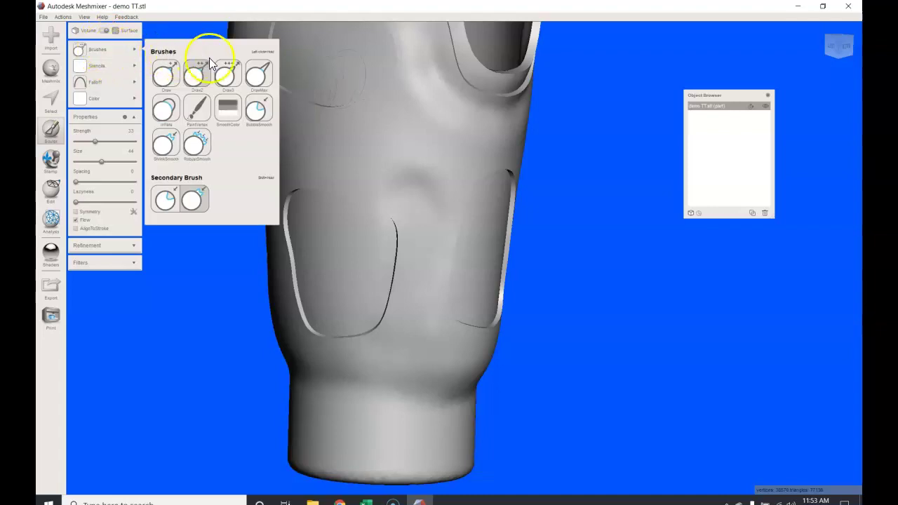
left_click(203, 150)
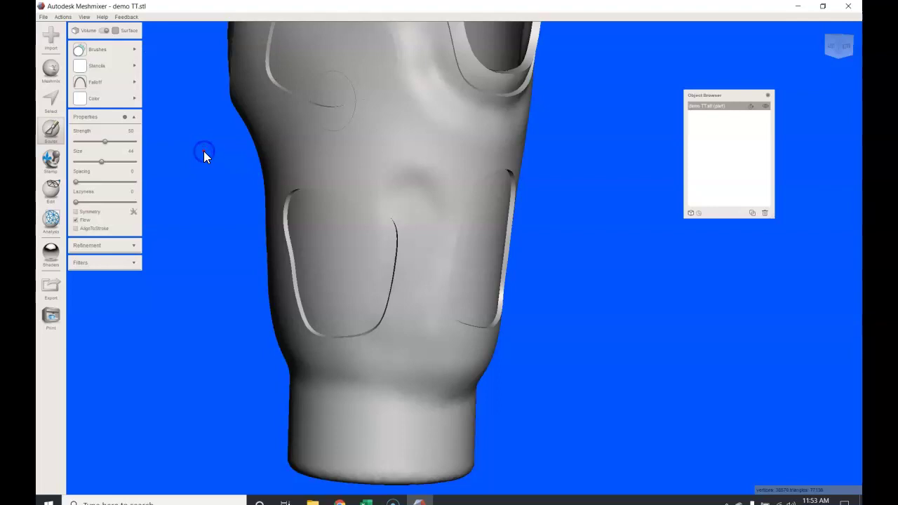
Step: Set the smoothing brush to Strength 32 and Size 23
left_click(97, 83)
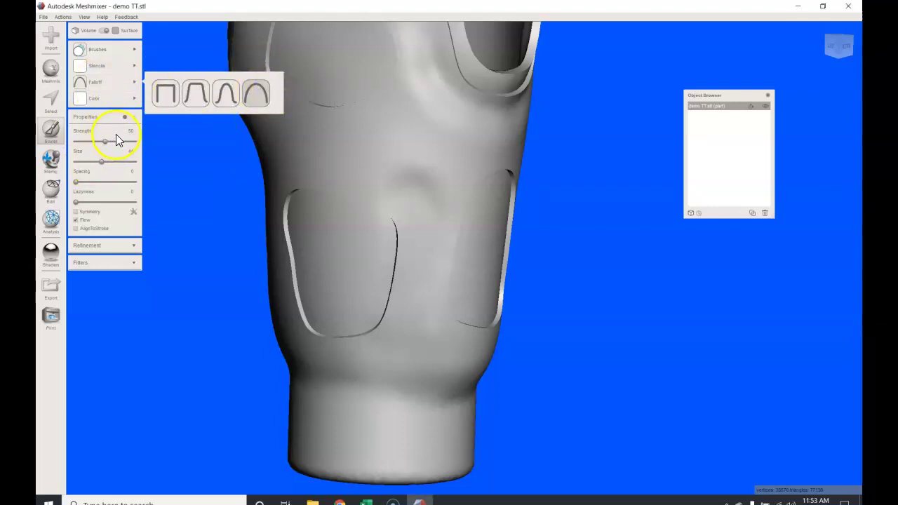
left_click(141, 136)
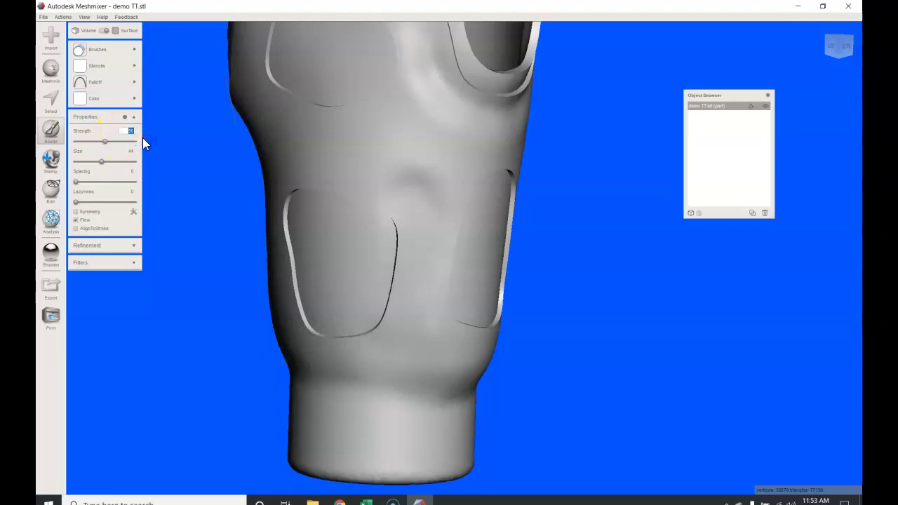
type("32")
left_click(145, 152)
type("23")
Step: Smooth the stepped side and lower edges of the lower window panel on the socket's side
right_click_drag(210, 300, 243, 297)
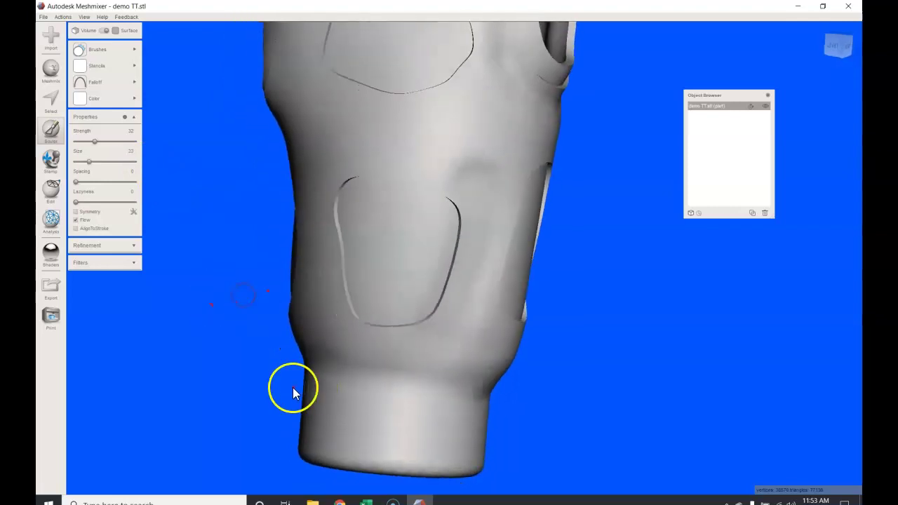
scroll(337, 294, "up", 5)
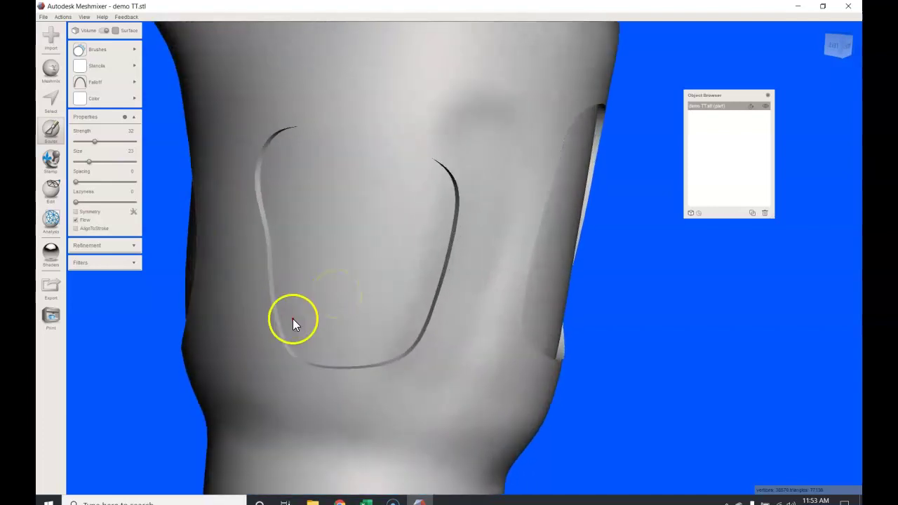
left_click_drag(273, 324, 271, 282)
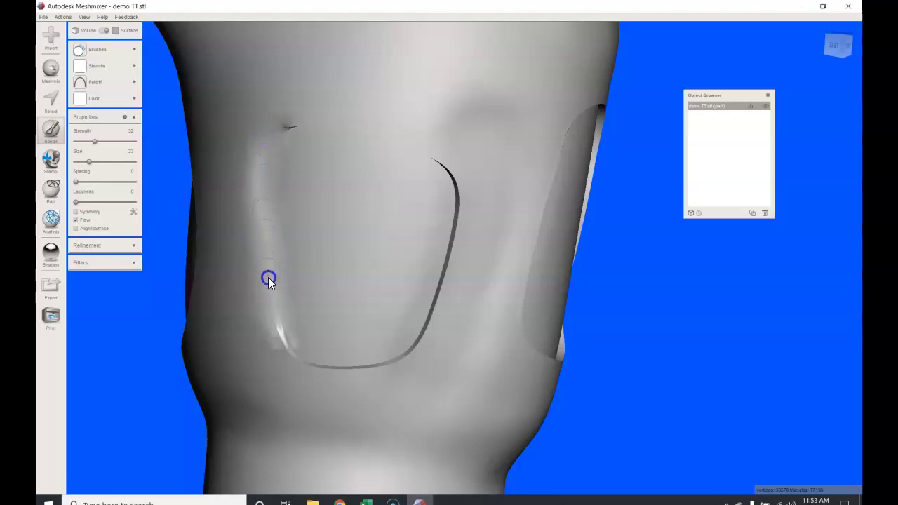
left_click_drag(286, 353, 317, 366)
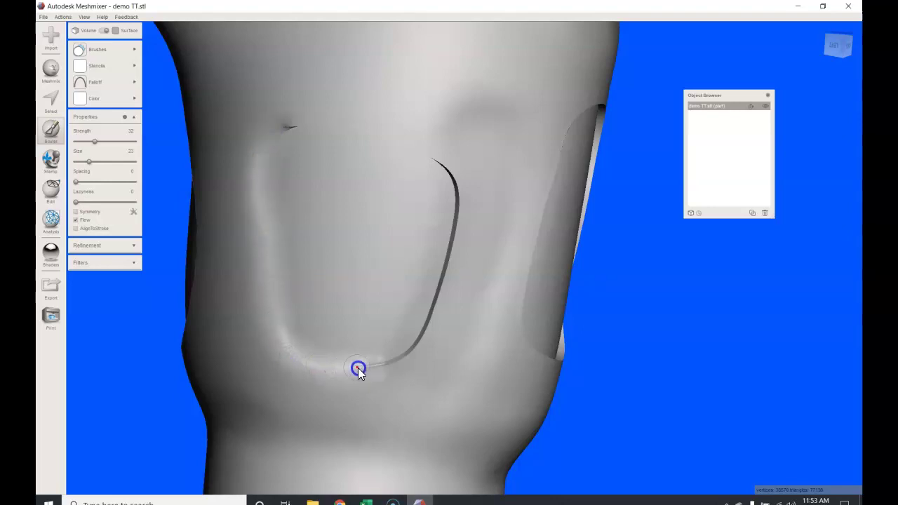
left_click_drag(372, 374, 308, 379)
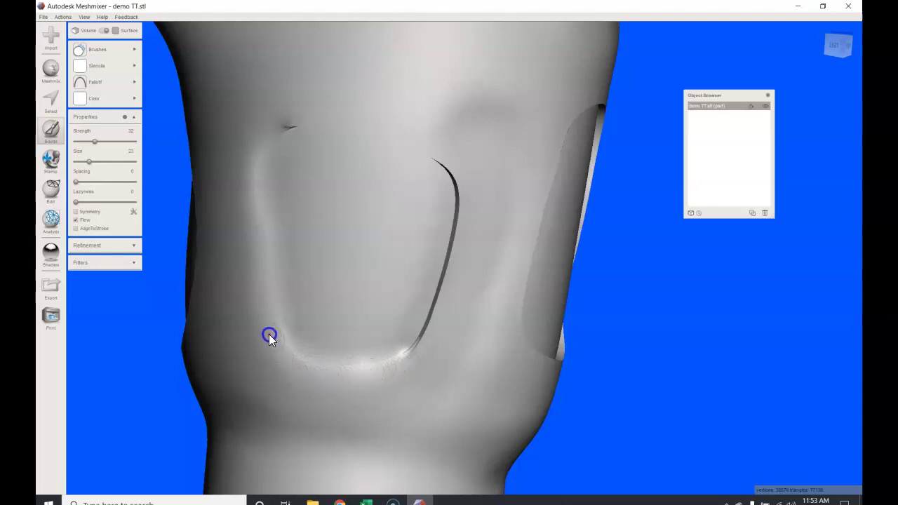
left_click(260, 304)
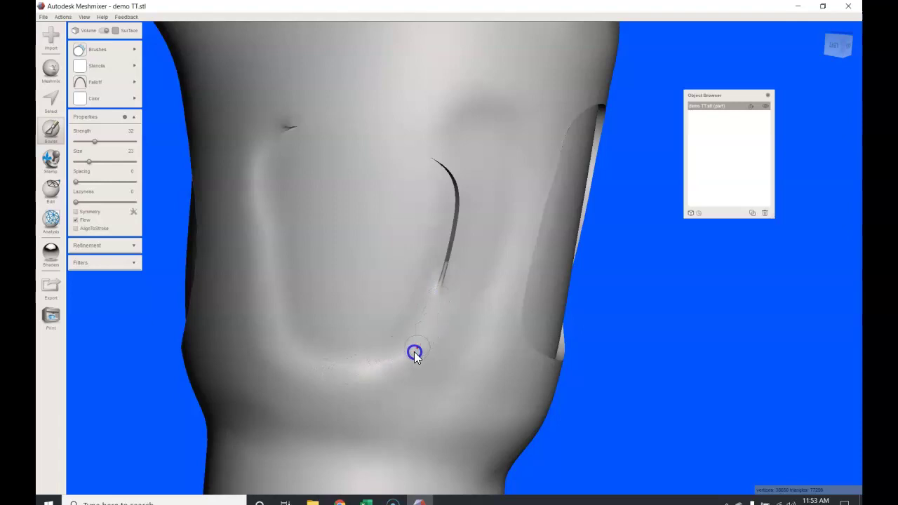
Step: Finish smoothing the same panel's outline along its upper edge and remaining side
right_click_drag(270, 367, 118, 391)
left_click(177, 330)
right_click_drag(177, 329, 193, 264)
mouse_move(352, 82)
left_mouse_down()
mouse_move(375, 68)
mouse_move(418, 67)
mouse_move(307, 127)
mouse_move(423, 67)
left_mouse_up()
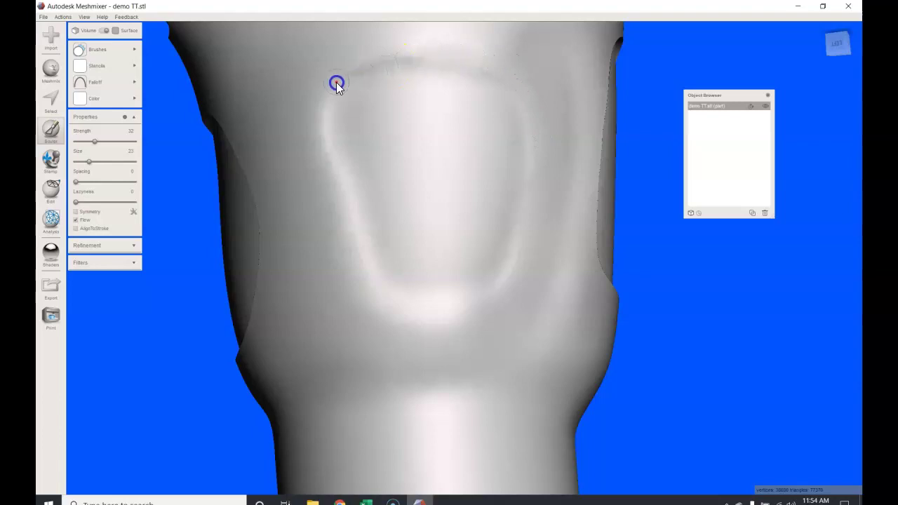
left_click(351, 210)
Step: Smooth the stepped outline of the neighbouring lower panel beneath the socket's trimline cutout
mouse_move(241, 351)
right_mouse_down()
mouse_move(236, 386)
mouse_move(165, 390)
mouse_move(130, 372)
mouse_move(209, 389)
mouse_move(315, 373)
right_mouse_up()
mouse_move(340, 343)
left_mouse_down()
mouse_move(515, 317)
mouse_move(489, 325)
left_mouse_up()
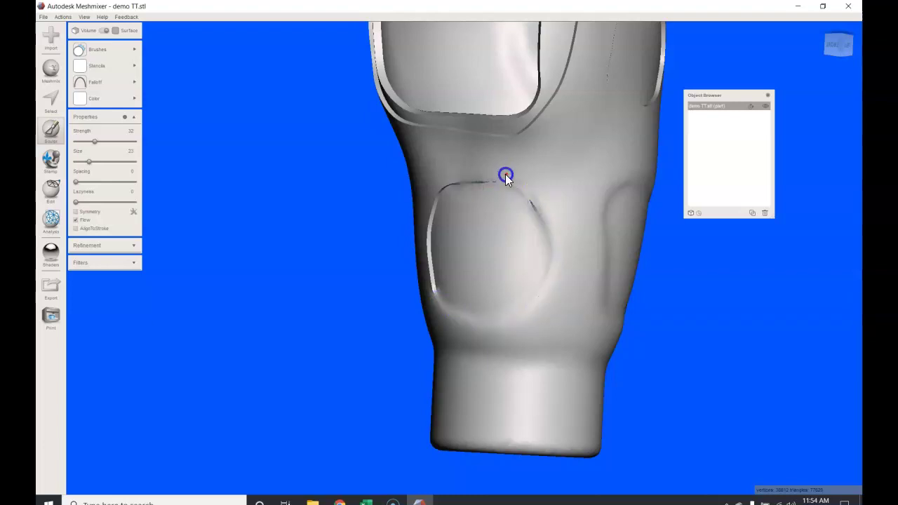
right_click_drag(236, 227, 417, 246)
scroll(255, 282, "up", 3)
scroll(255, 282, "down", 4)
scroll(254, 281, "down", 2)
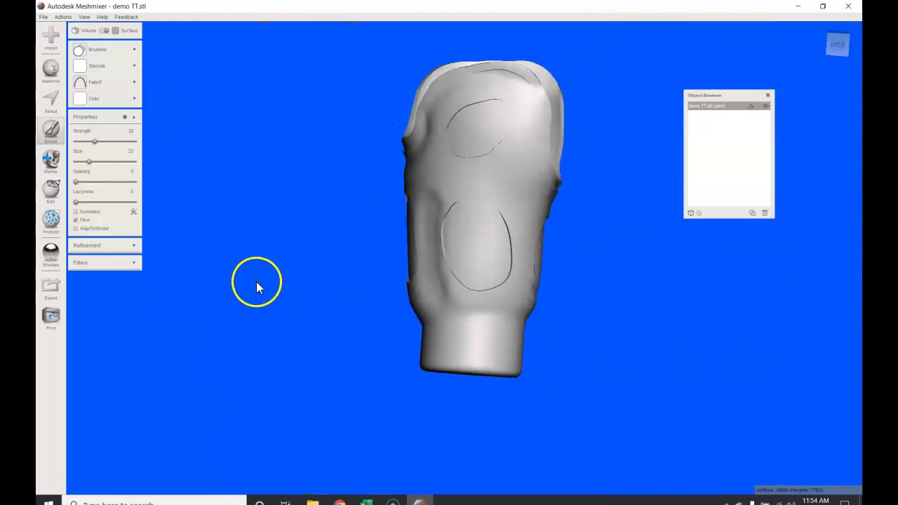
mouse_move(317, 272)
right_mouse_down()
mouse_move(295, 257)
mouse_move(304, 276)
right_mouse_up()
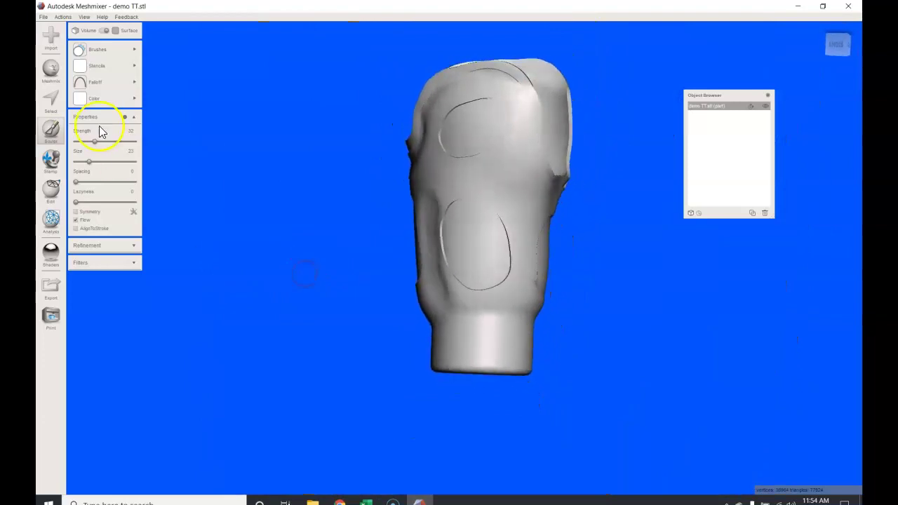
Step: Run the Inspector analysis on the socket and examine the mesh for defects
left_click(46, 225)
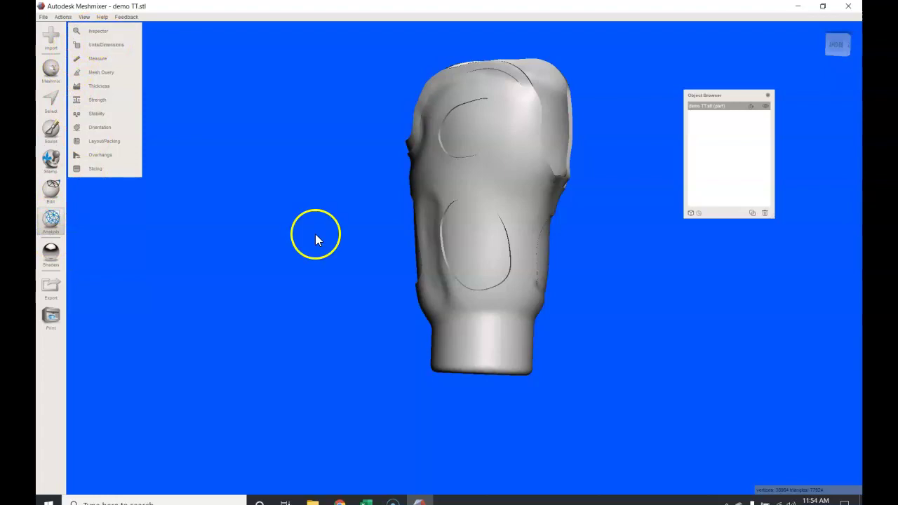
right_click_drag(315, 234, 413, 267)
left_click(103, 32)
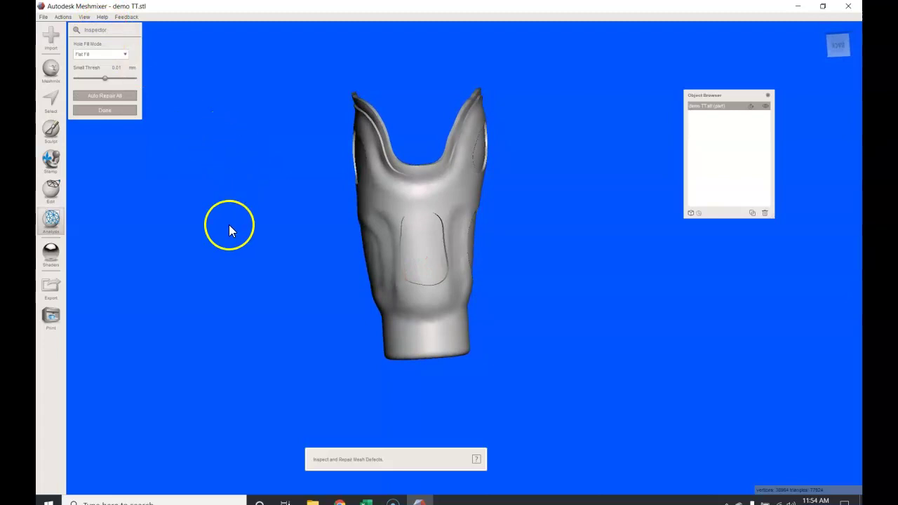
scroll(234, 220, "up", 5)
right_click_drag(110, 287, 221, 313)
scroll(124, 362, "up", 3)
scroll(137, 347, "down", 4)
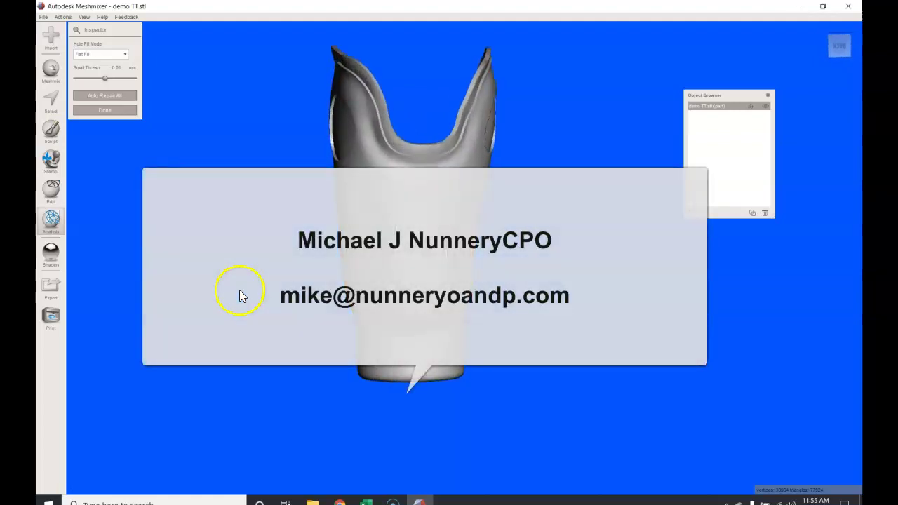